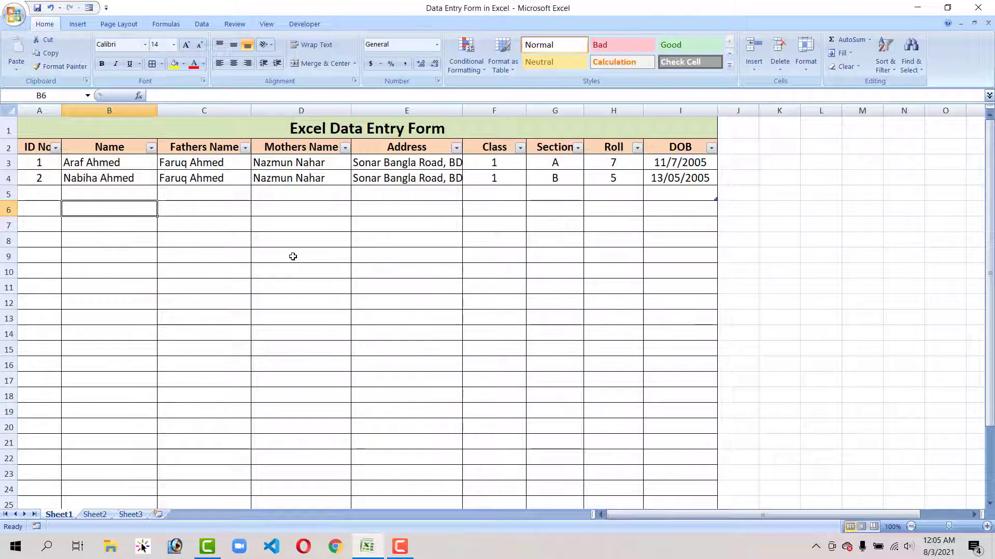
- Open the table's data entry form and start a new blank record
{"action": "key", "text": "Up"}
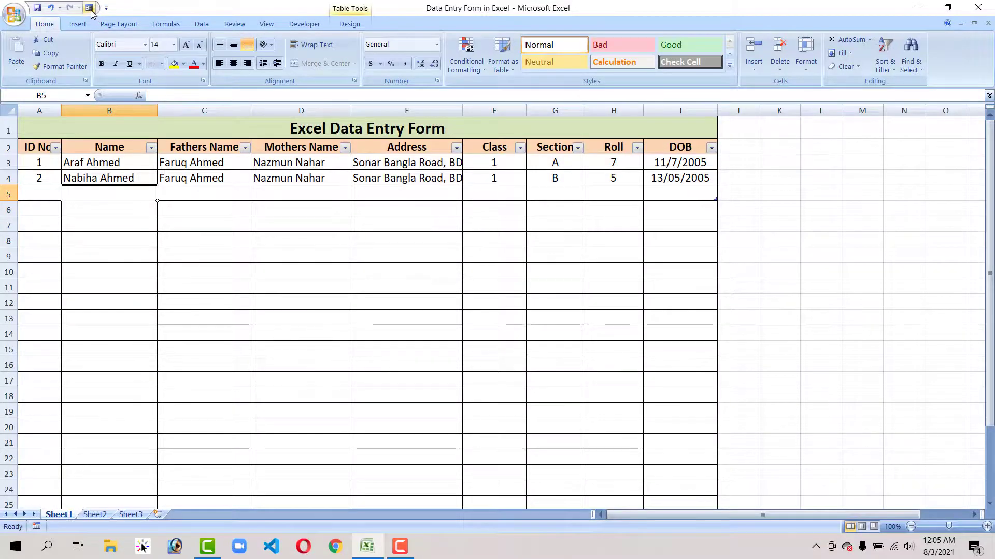
{"action": "left_click", "coordinate": [89, 7]}
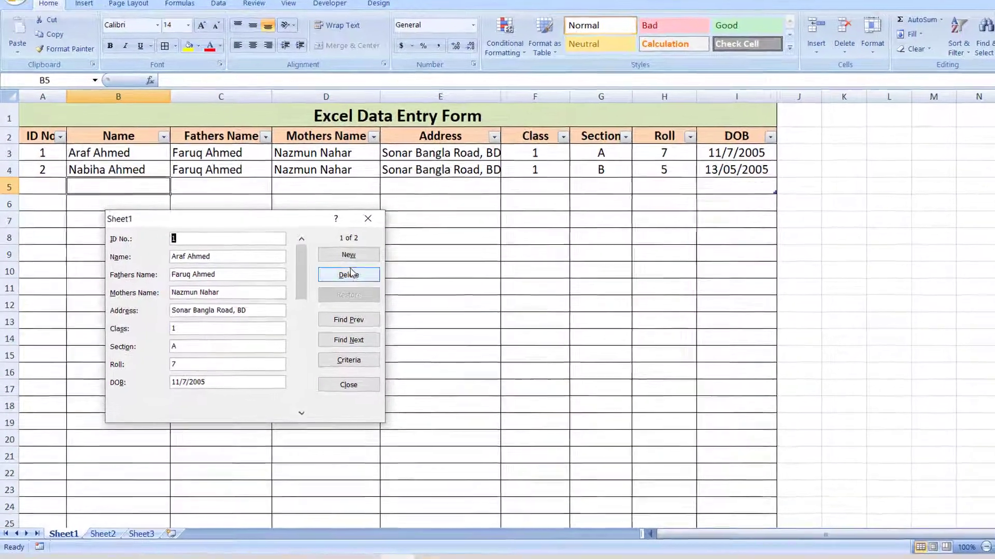
{"action": "left_click", "coordinate": [323, 257]}
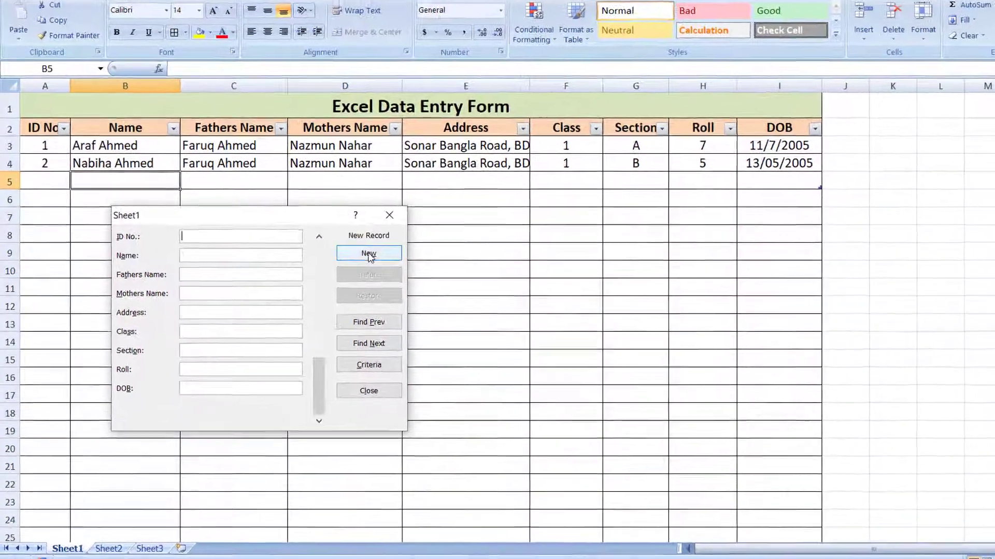
{"action": "left_click_drag", "start_coordinate": [301, 214], "coordinate": [387, 204]}
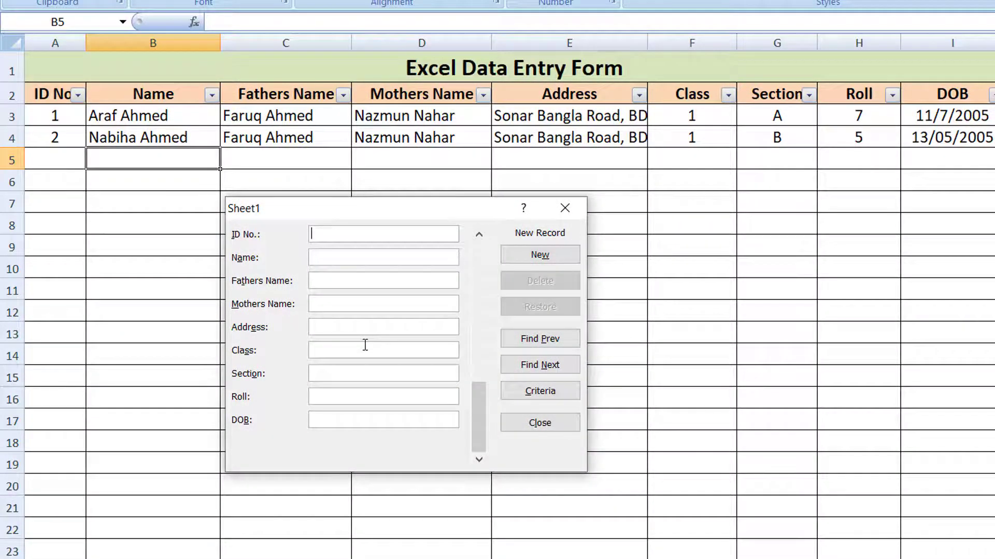
- Fill the new record with ID 3, the student's and parents' names, the address, and the DOB
{"action": "type", "text": "3"}
{"action": "key", "text": "Tab"}
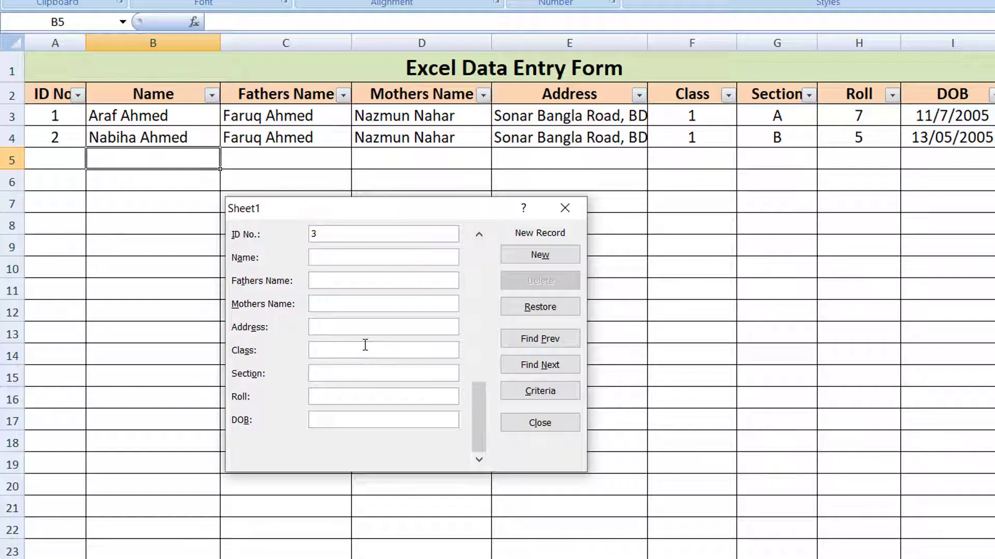
{"action": "key", "text": "Tab"}
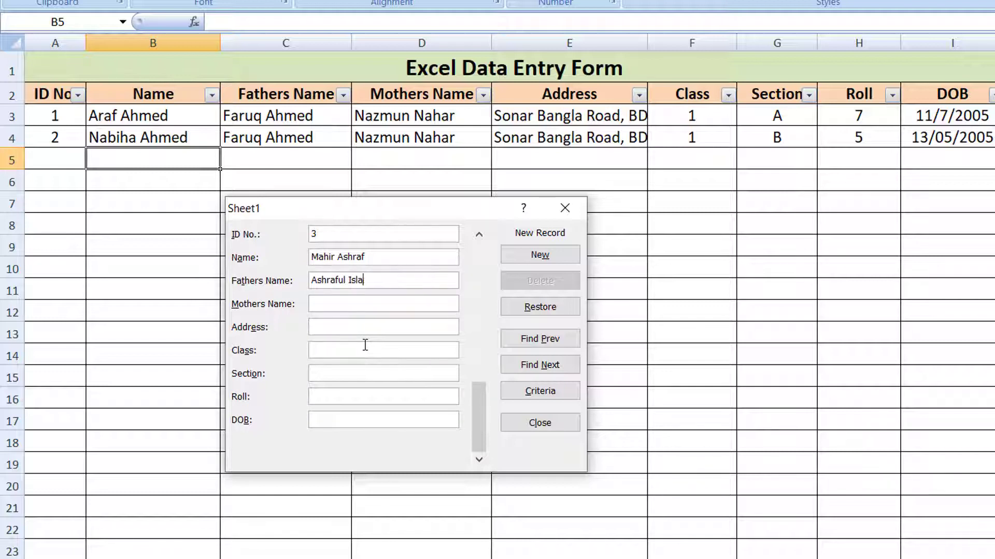
{"action": "key", "text": "Tab"}
{"action": "key", "text": "Tab"}
{"action": "type", "text": "Amar B"}
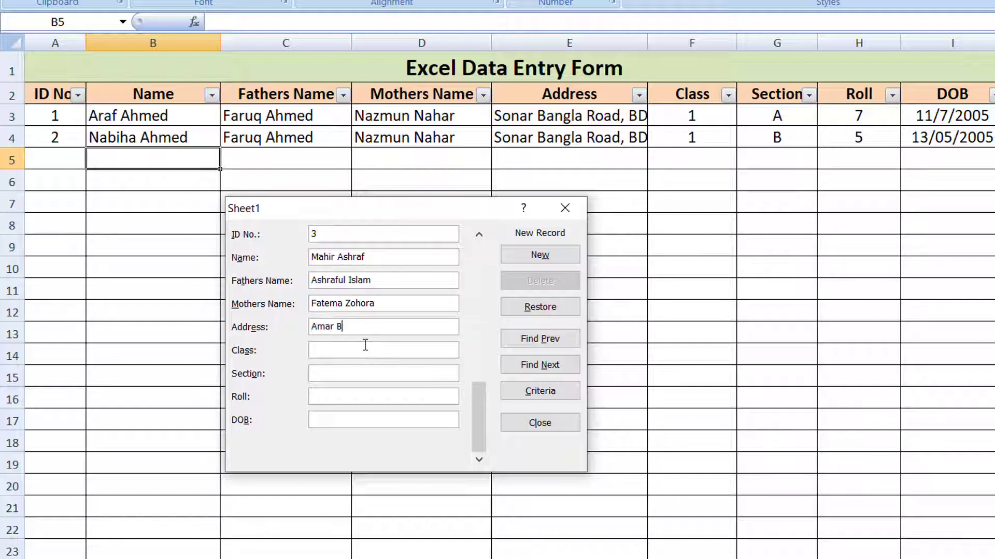
{"action": "type", "text": "amng"}
{"action": "key", "text": "BackSpace"}
{"action": "key", "text": "BackSpace"}
{"action": "key", "text": "BackSpace"}
{"action": "type", "text": "ngla Ro"}
{"action": "type", "text": "ad, BD"}
{"action": "type", "text": "A"}
{"action": "key", "text": "Tab"}
{"action": "type", "text": "10"}
{"action": "type", "text": "10"}
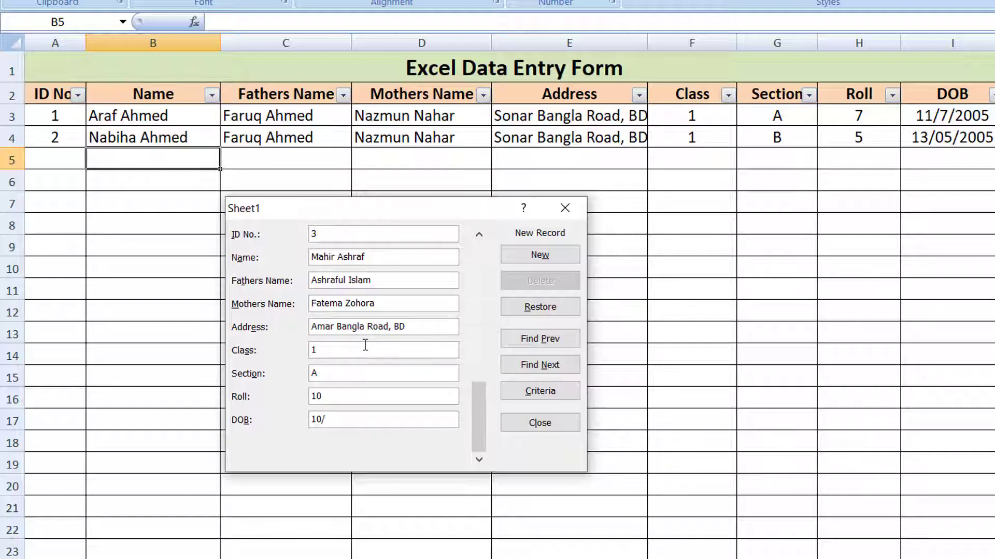
{"action": "type", "text": "/2005"}
- Submit the form's ID 3 student record into the table
{"action": "key", "text": "Return"}
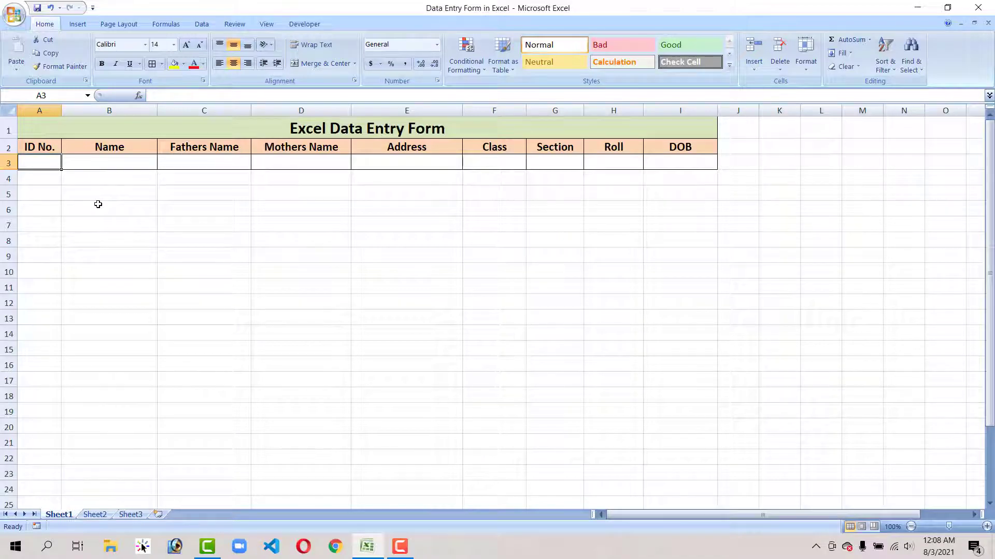
- Enter ID 1 and the student's, father's and mother's names into A3:D3
{"action": "type", "text": "1"}
{"action": "key", "text": "Tab"}
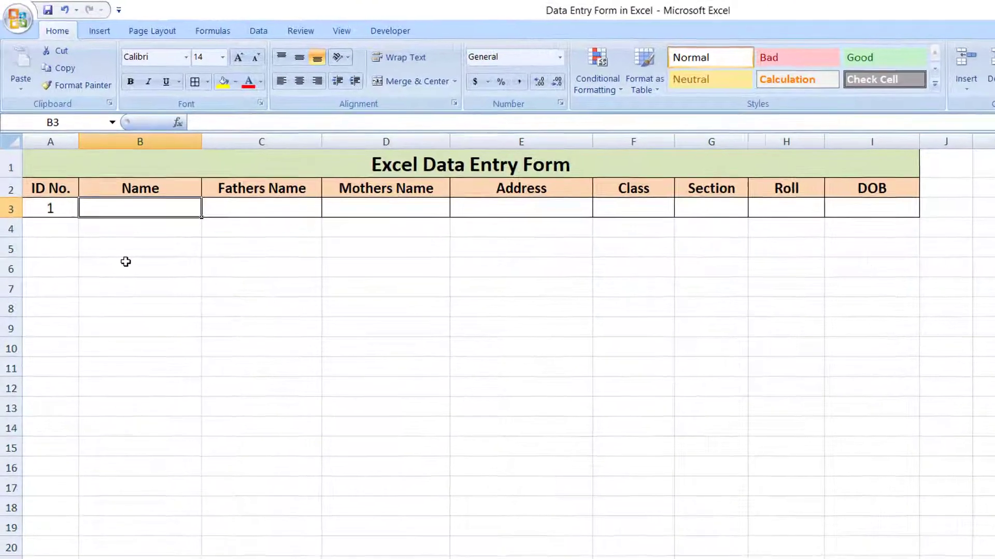
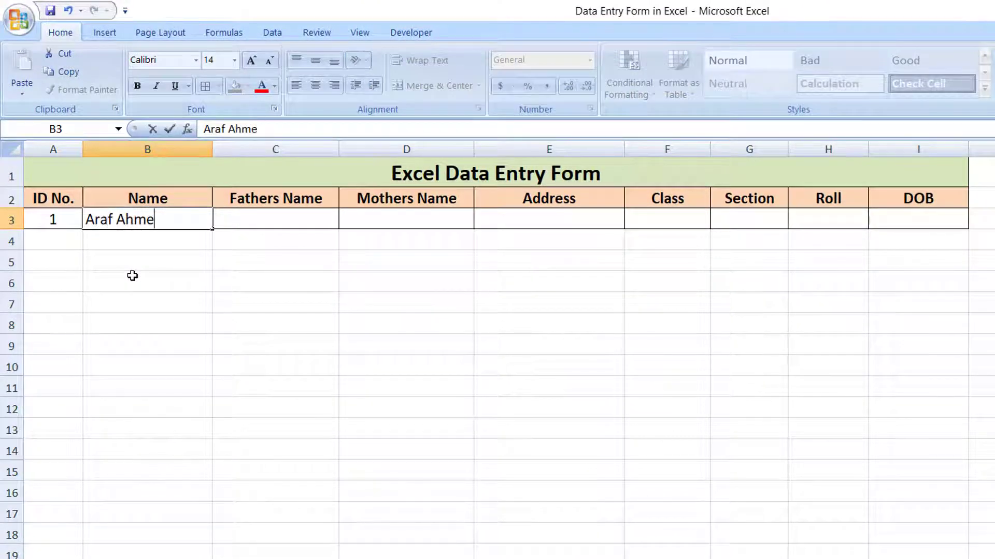
{"action": "key", "text": "Tab"}
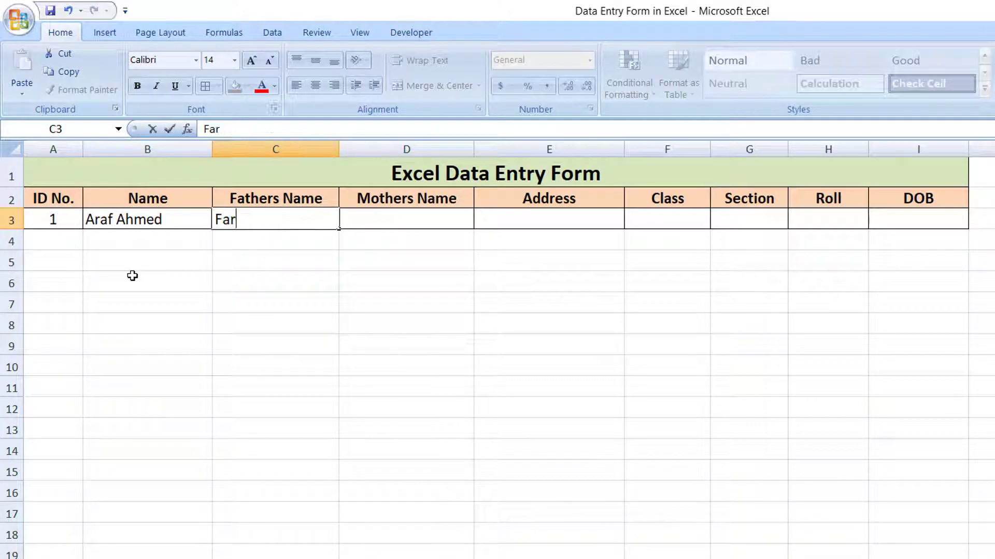
{"action": "key", "text": "Tab"}
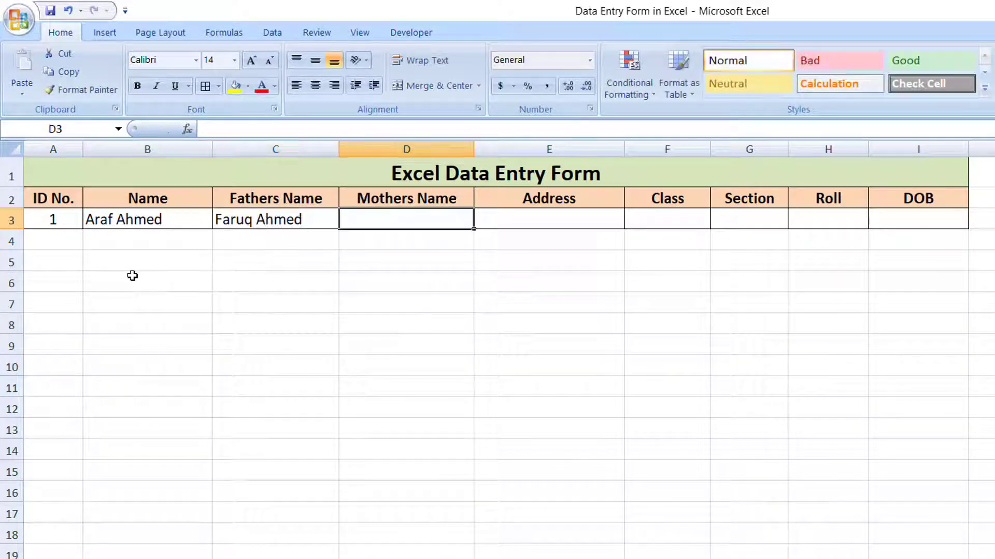
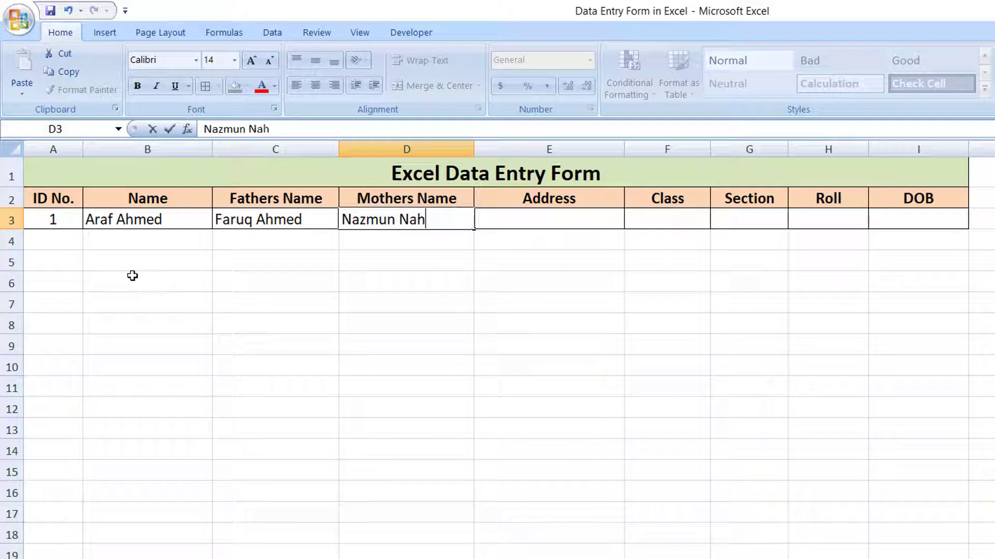
{"action": "key", "text": "Tab"}
{"action": "type", "text": "Son"}
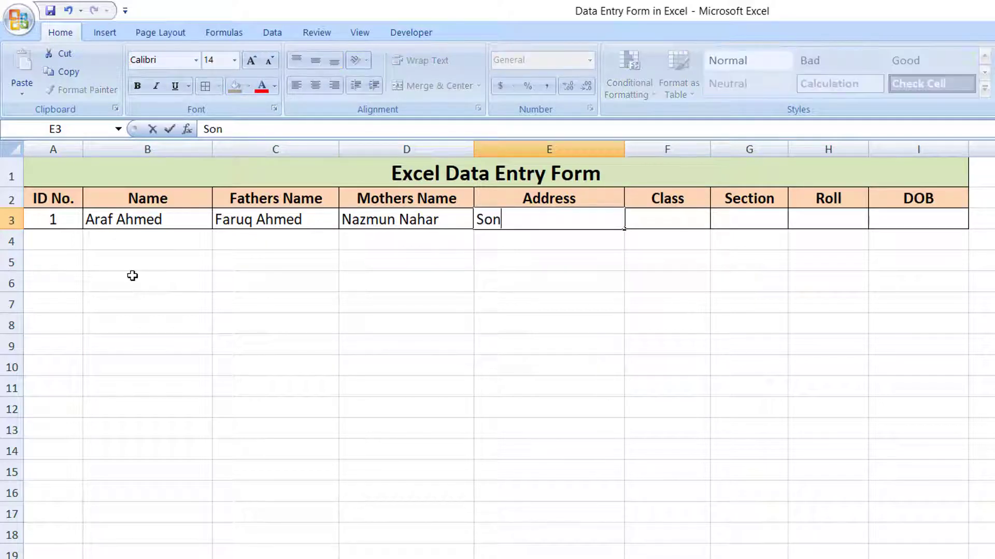
{"action": "type", "text": "ar Bangla Road, "}
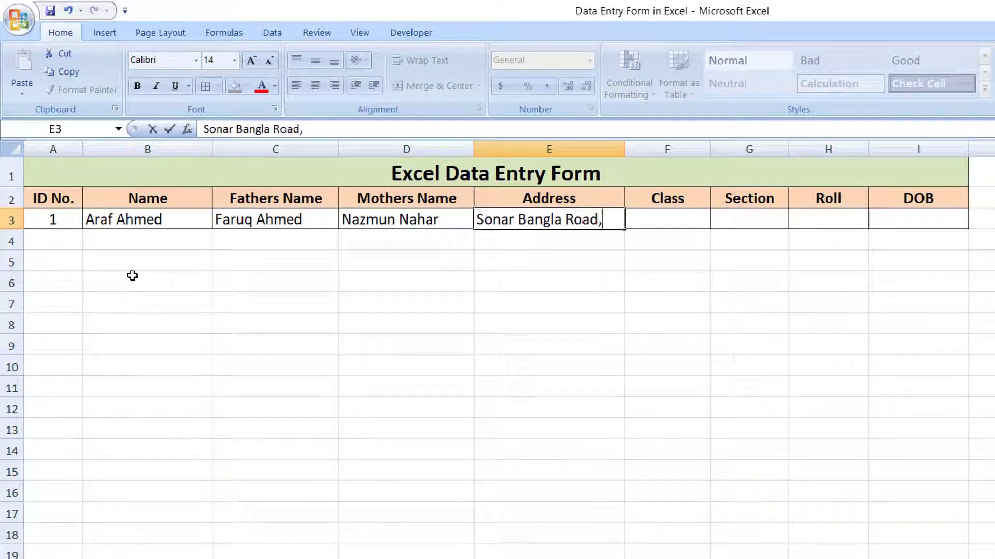
{"action": "type", "text": "Dgh"}
{"action": "key", "text": "BackSpace"}
{"action": "key", "text": "BackSpace"}
{"action": "type", "text": "haka"}
{"action": "key", "text": "Tab"}
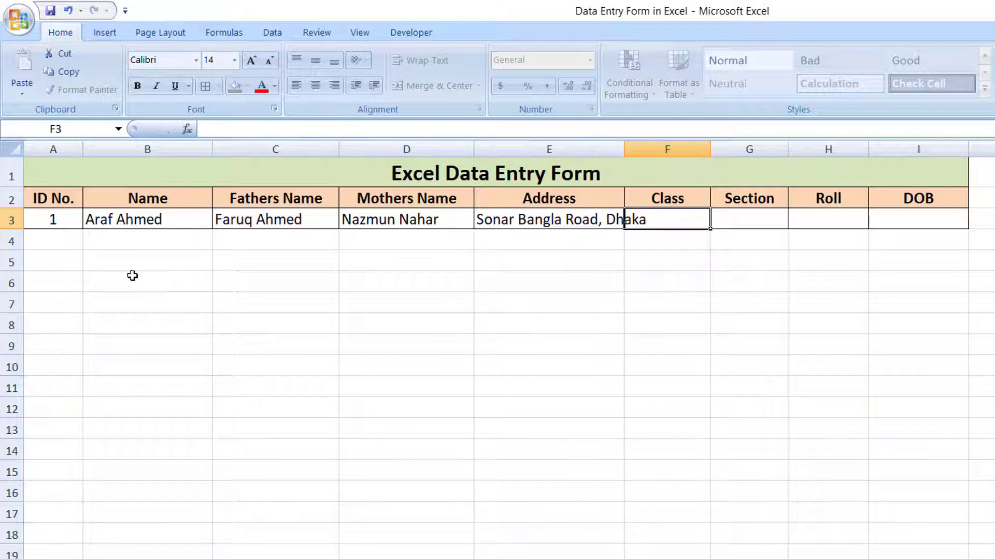
{"action": "type", "text": "1"}
{"action": "key", "text": "Tab"}
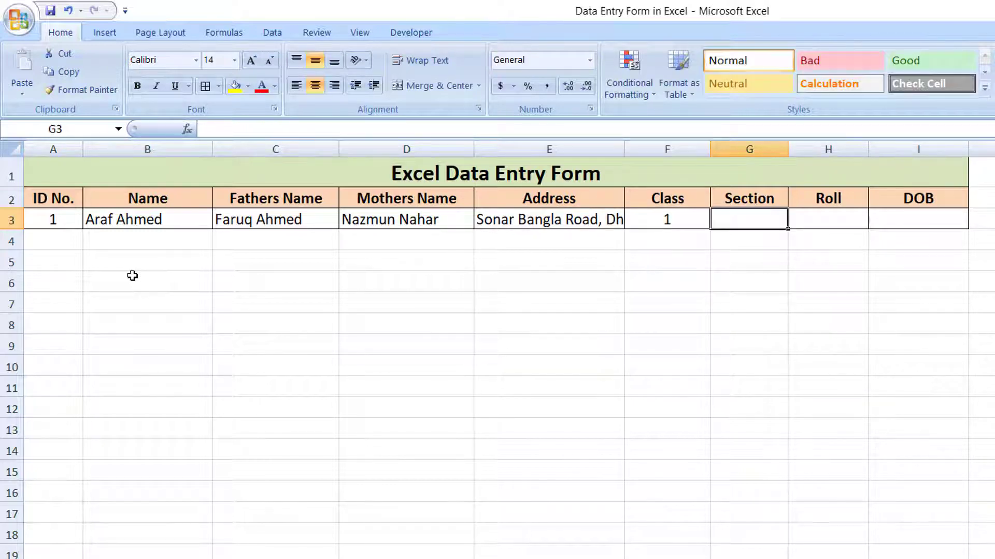
{"action": "type", "text": "A"}
{"action": "key", "text": "Tab"}
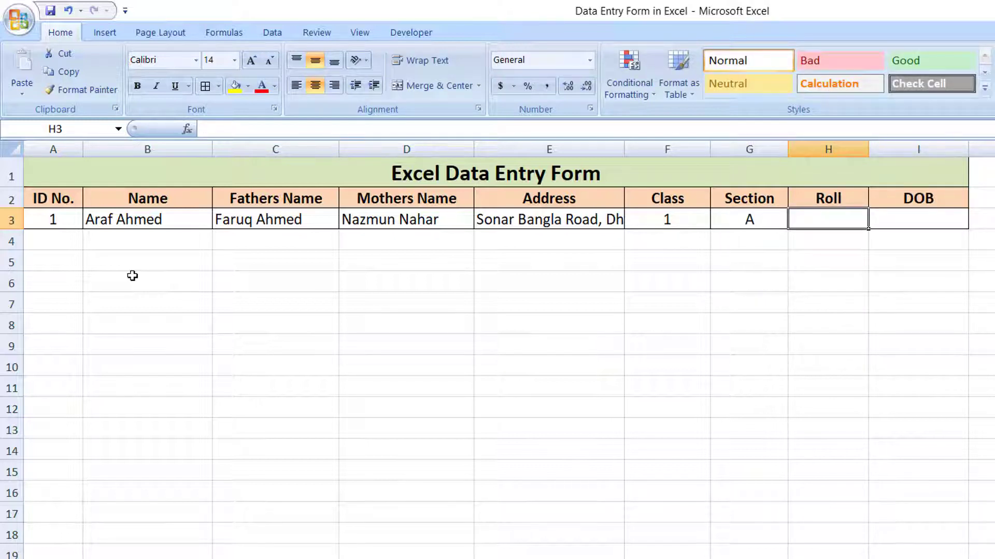
{"action": "type", "text": "7"}
{"action": "key", "text": "Tab"}
{"action": "type", "text": "10"}
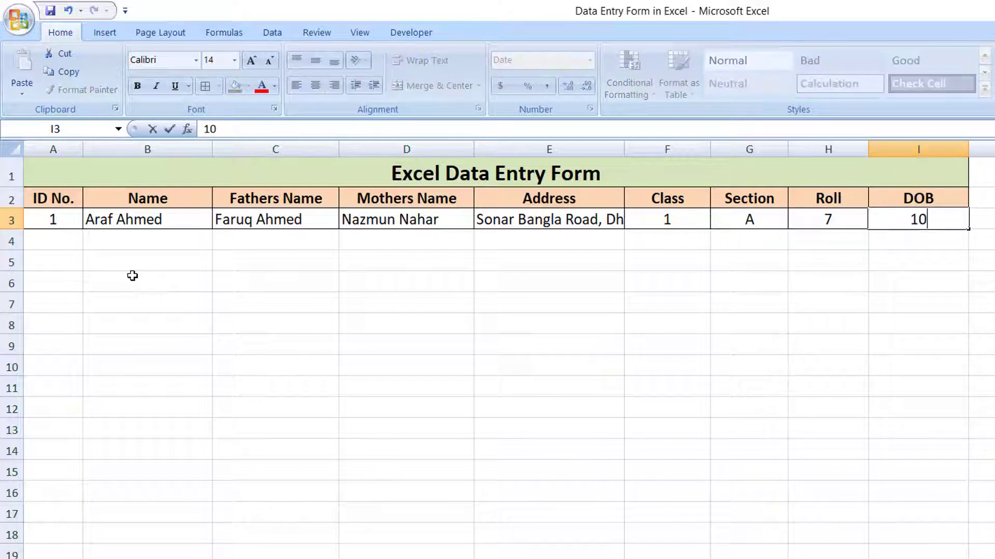
{"action": "type", "text": "/01/"}
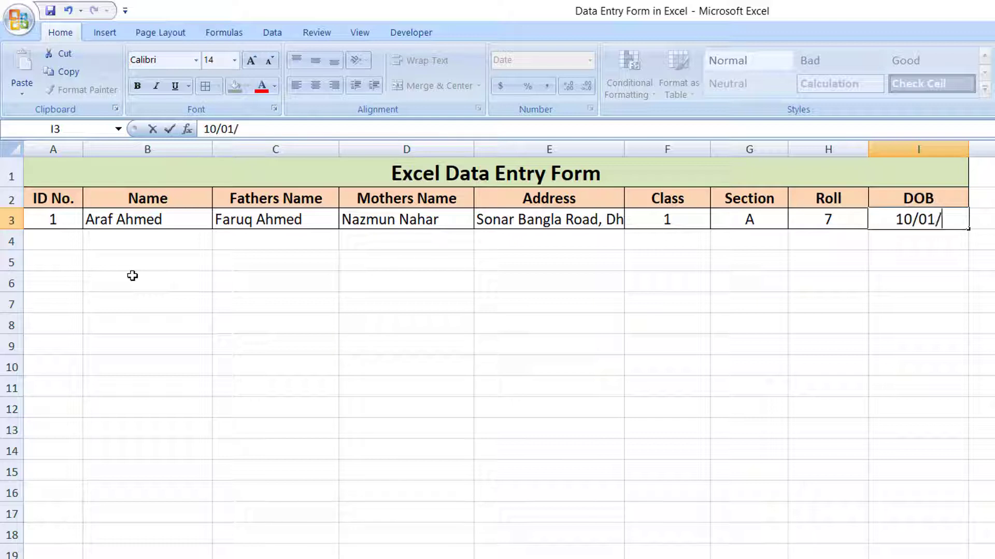
{"action": "type", "text": "2005"}
{"action": "key", "text": "Return"}
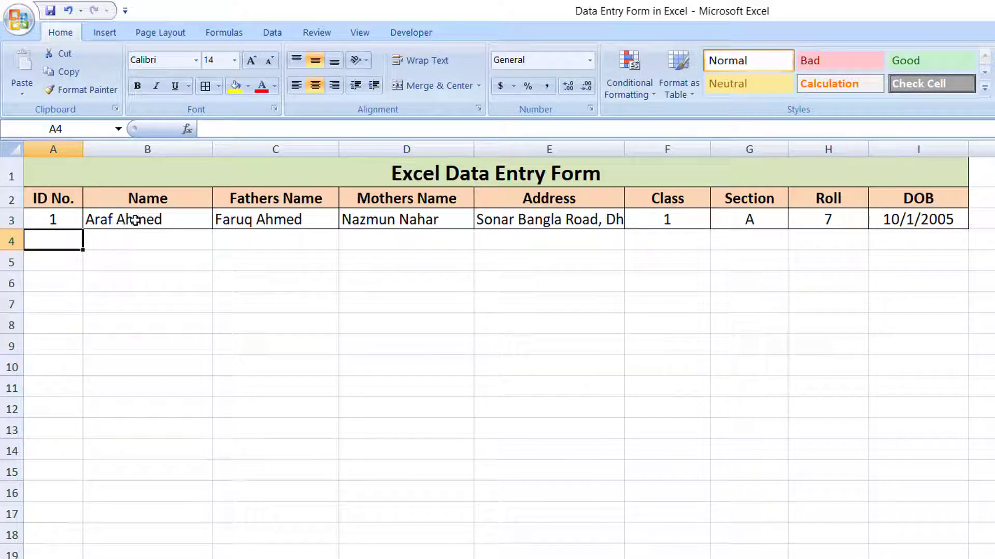
- Autofit column E to the full address, then select the headers and first record
{"action": "left_click_drag", "start_coordinate": [64, 223], "coordinate": [822, 223]}
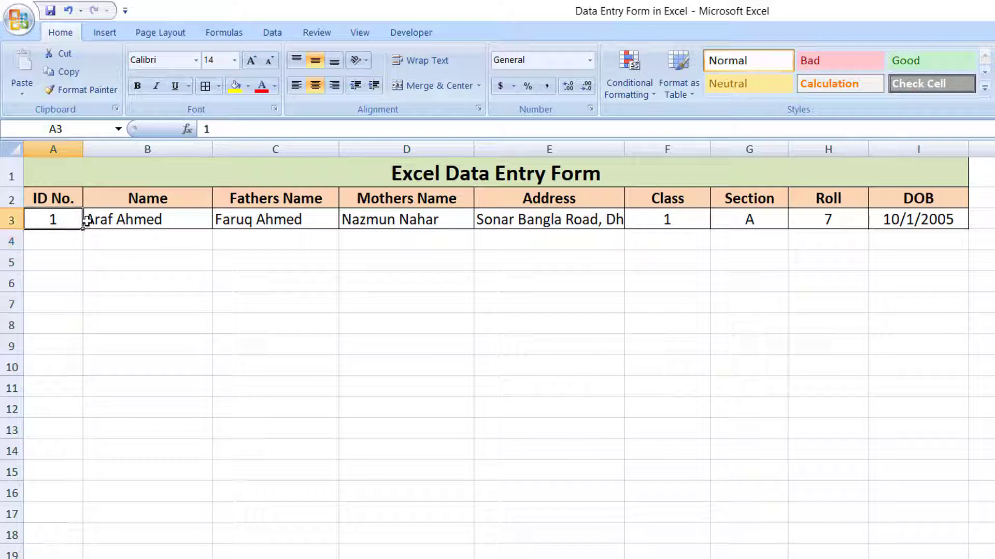
{"action": "left_click", "coordinate": [505, 277]}
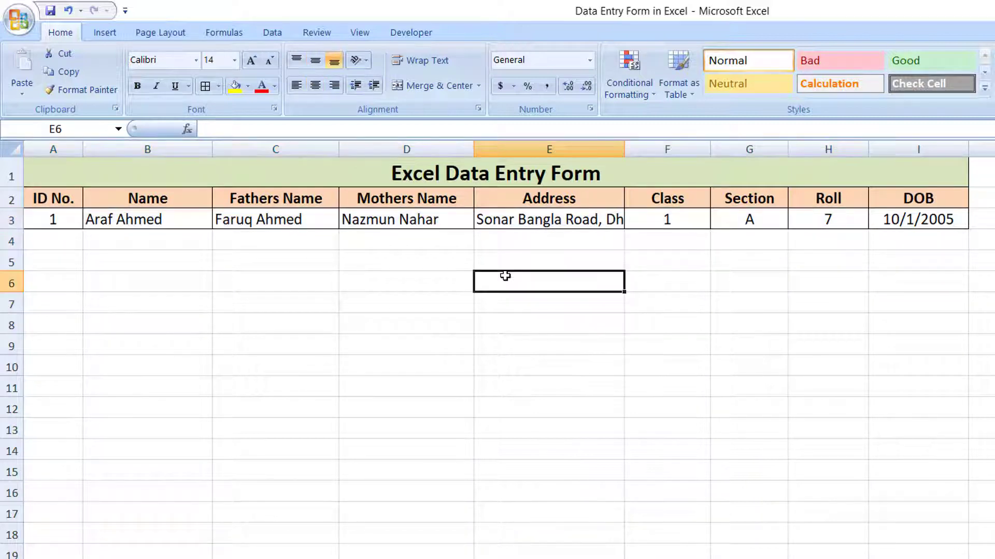
{"action": "double_click", "coordinate": [626, 153]}
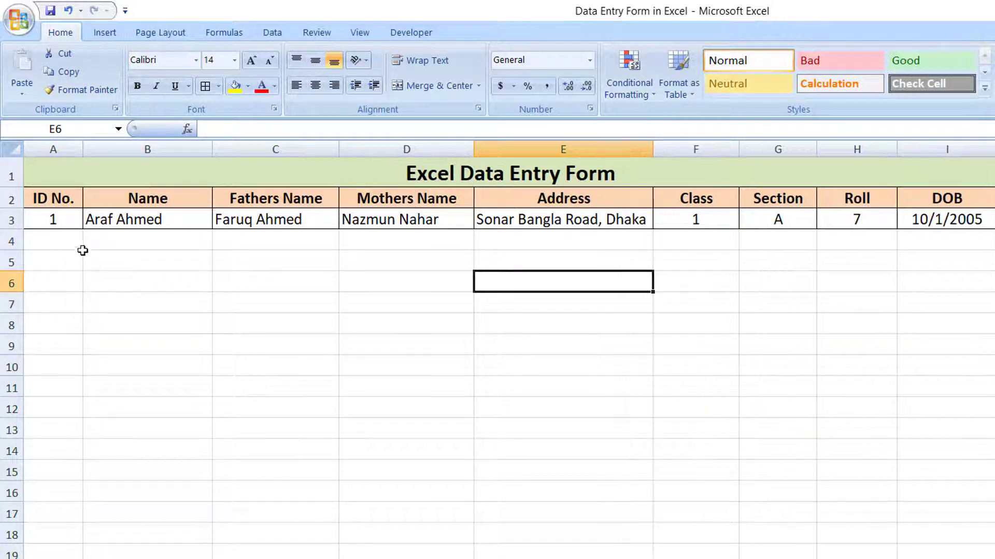
{"action": "left_click", "coordinate": [71, 222]}
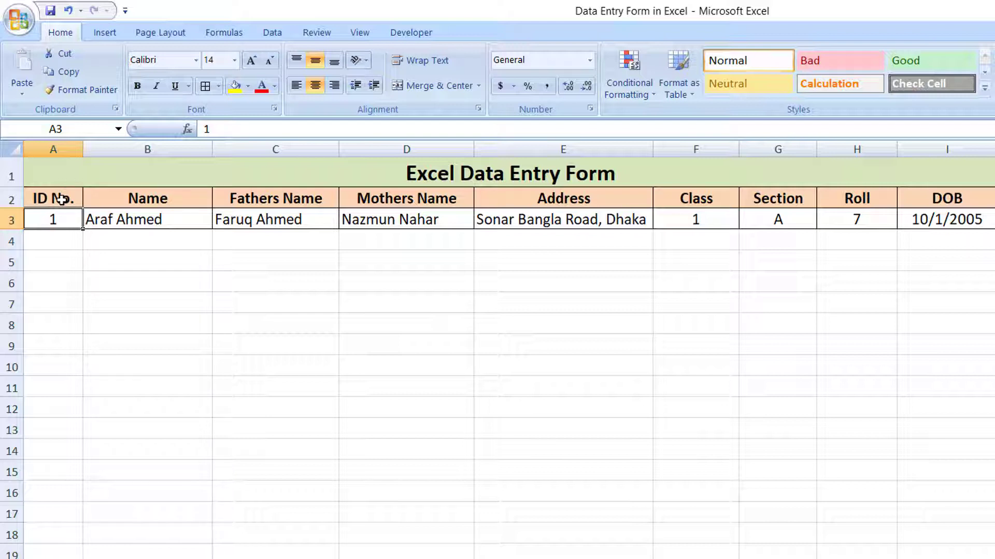
{"action": "left_click", "coordinate": [58, 198]}
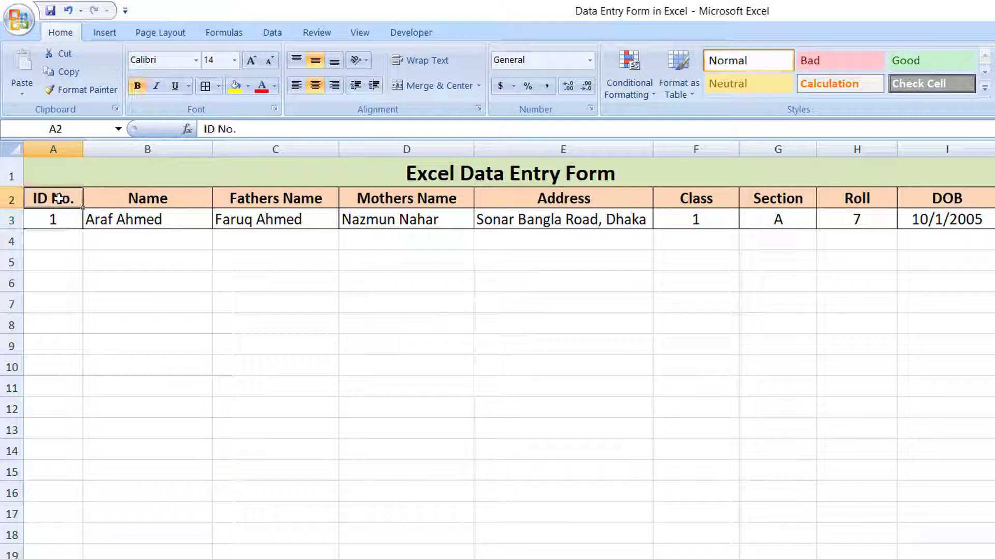
{"action": "mouse_move", "coordinate": [61, 199]}
{"action": "left_mouse_down"}
{"action": "mouse_move", "coordinate": [337, 217]}
{"action": "mouse_move", "coordinate": [952, 212]}
{"action": "left_mouse_up"}
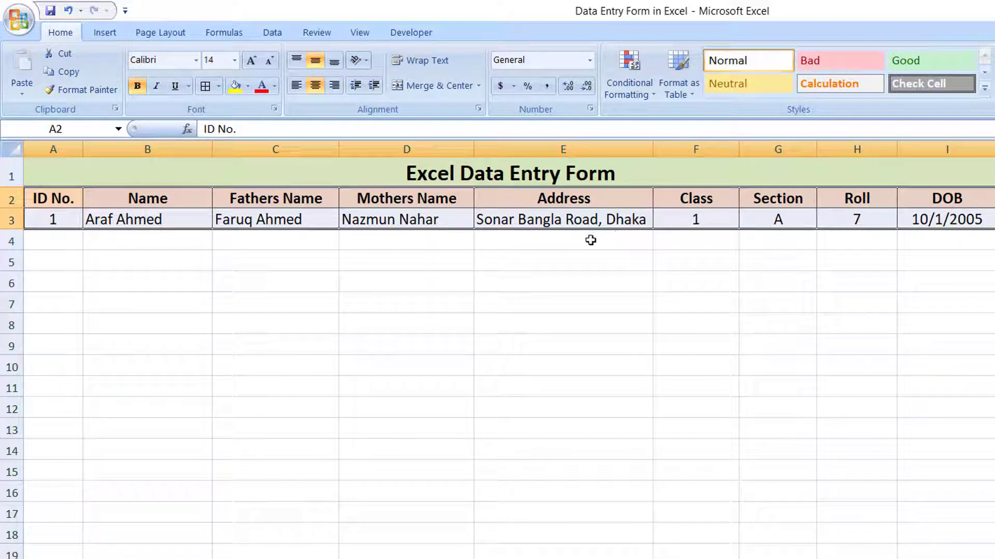
- Convert A2:I3 into a table with headers and set its table style to None
{"action": "key", "text": "ctrl+t"}
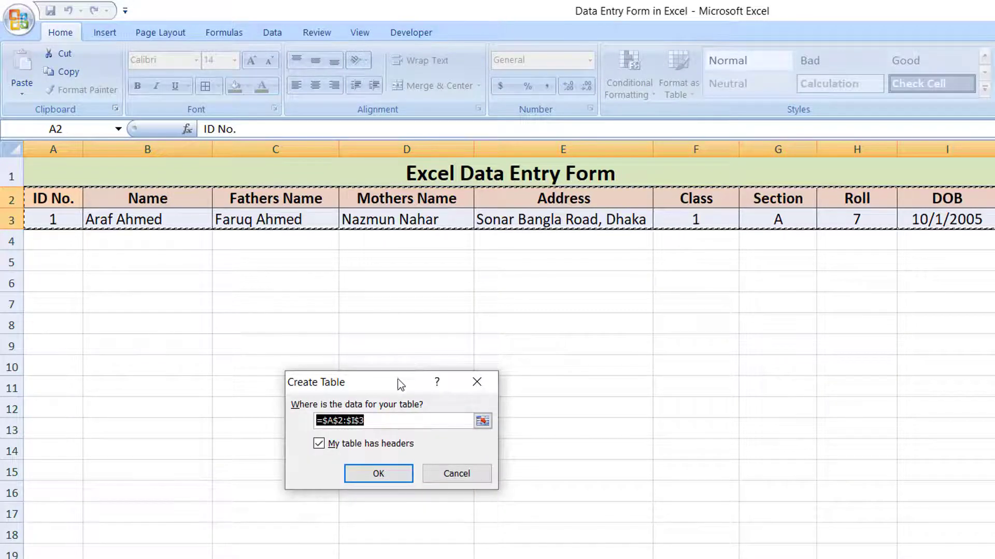
{"action": "left_click_drag", "start_coordinate": [402, 384], "coordinate": [243, 250]}
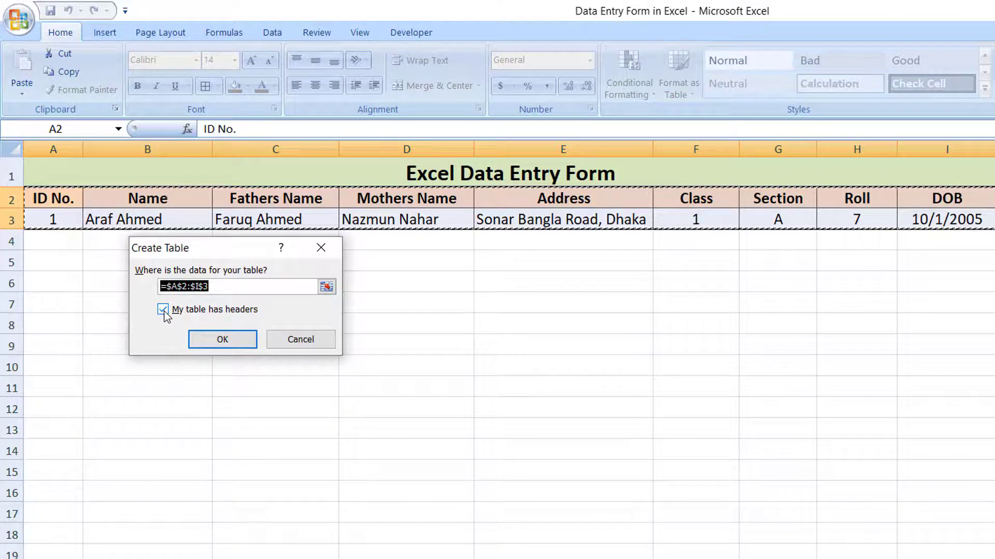
{"action": "left_click", "coordinate": [216, 341]}
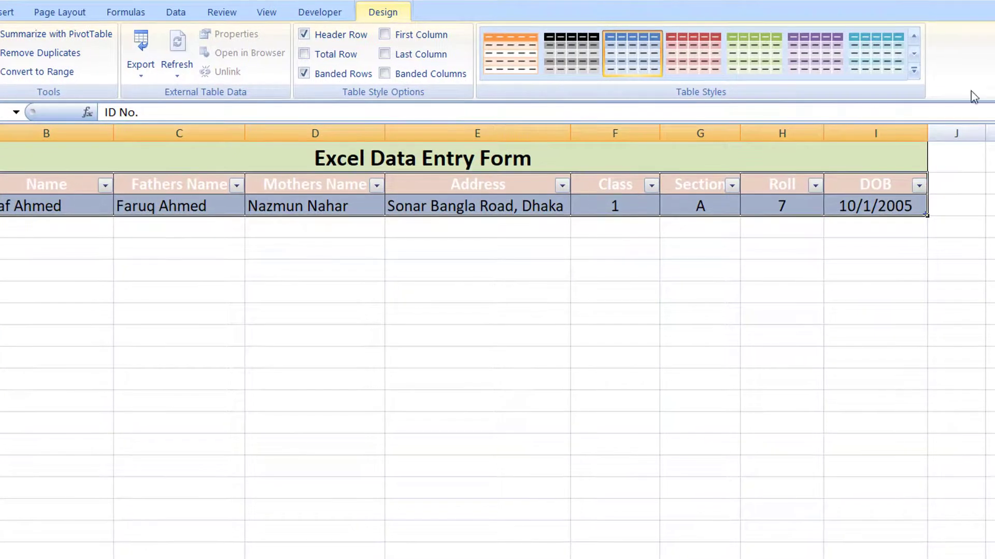
{"action": "left_click", "coordinate": [919, 38]}
{"action": "left_click", "coordinate": [915, 38]}
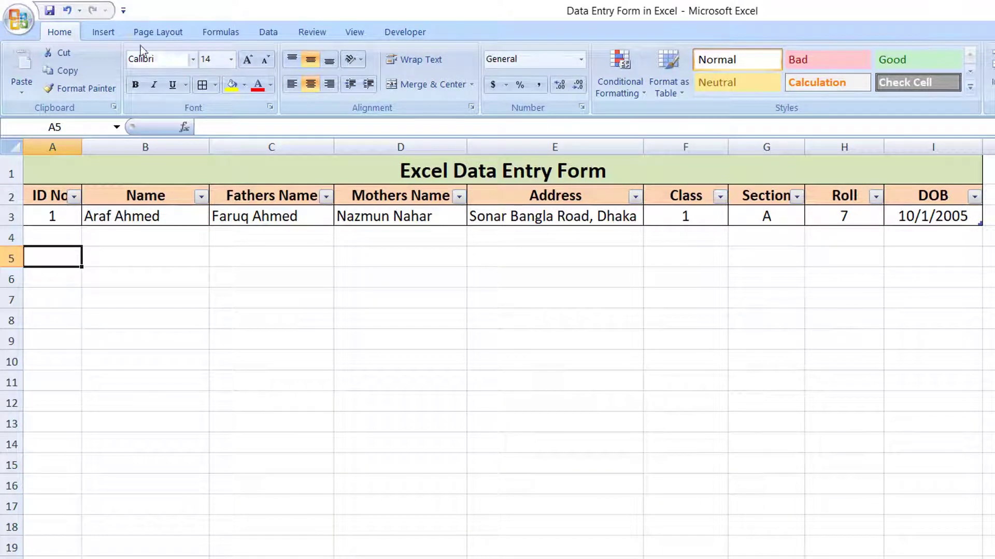
- Open Quick Access Toolbar customization and list the Commands Not in the Ribbon
{"action": "left_click", "coordinate": [124, 12]}
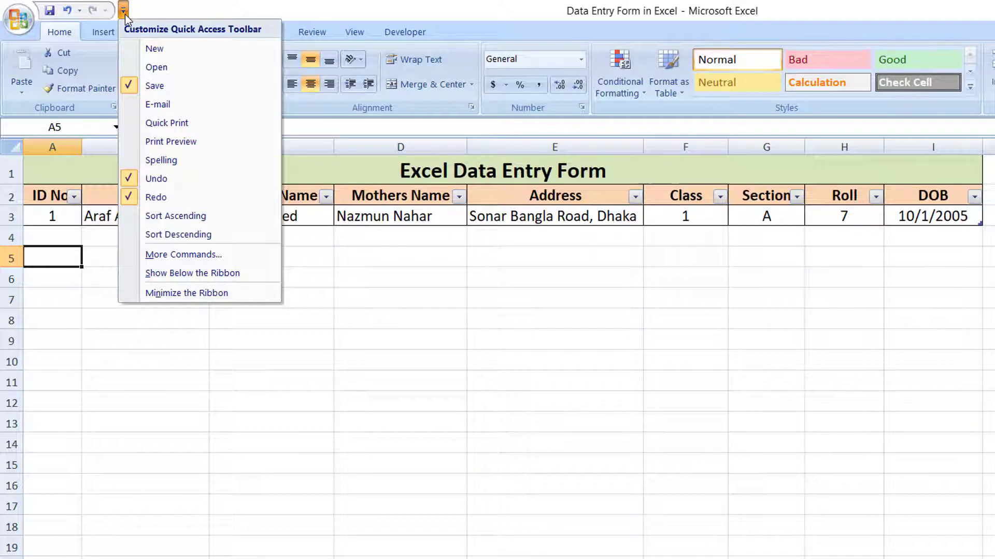
{"action": "left_click", "coordinate": [227, 254]}
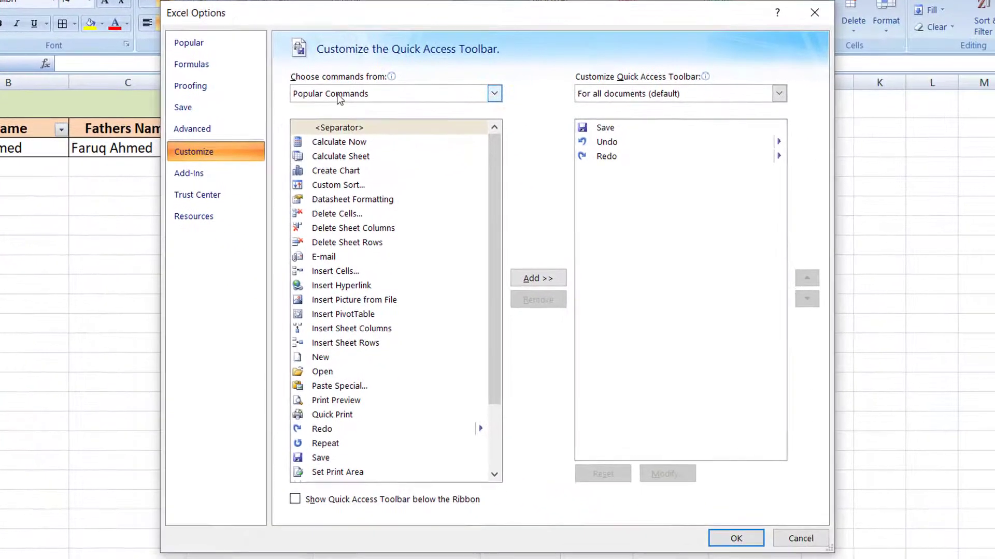
{"action": "left_click", "coordinate": [402, 93]}
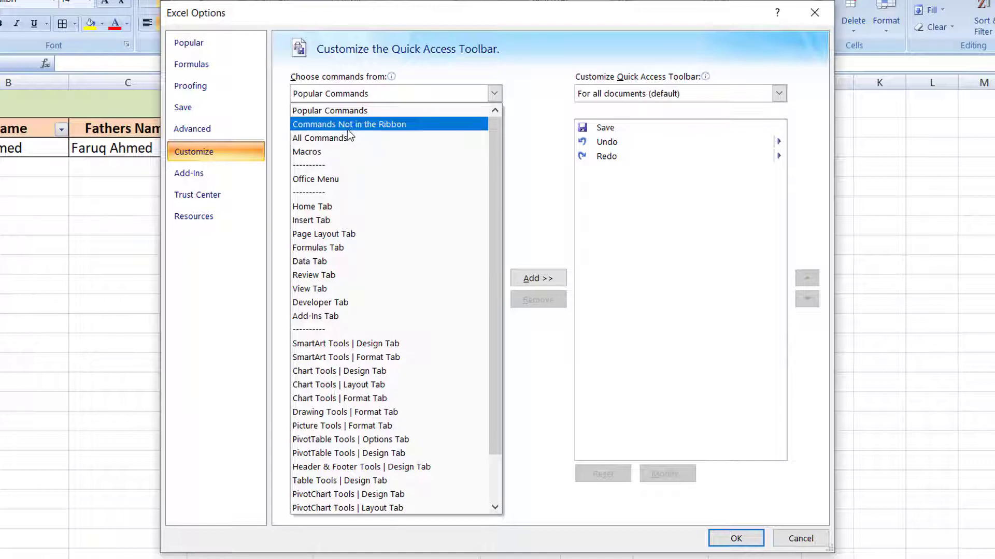
{"action": "left_click", "coordinate": [374, 130]}
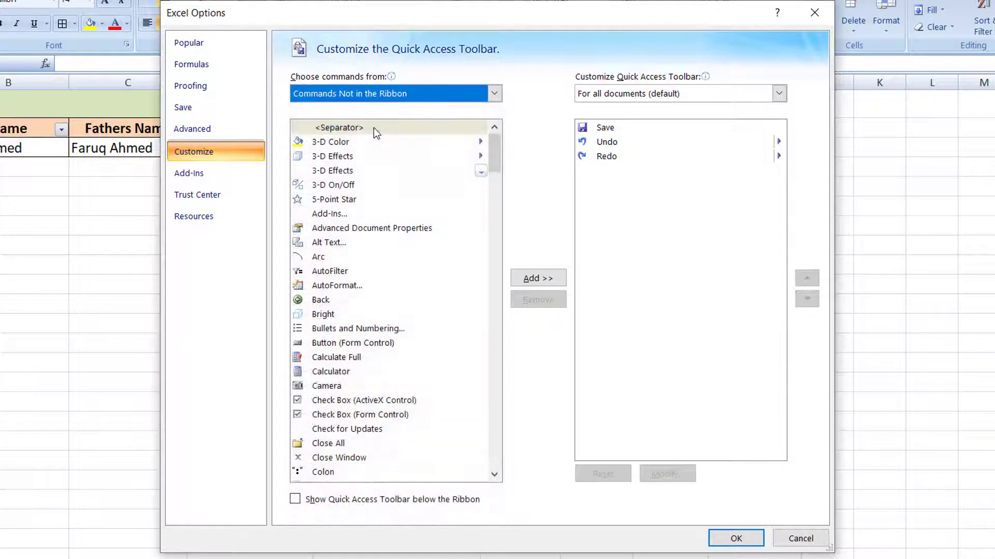
- Add the Form... command to the Quick Access Toolbar and try running it
{"action": "scroll", "coordinate": [417, 249], "scroll_direction": "down", "scroll_amount": 6}
{"action": "scroll", "coordinate": [417, 249], "scroll_direction": "down", "scroll_amount": 4}
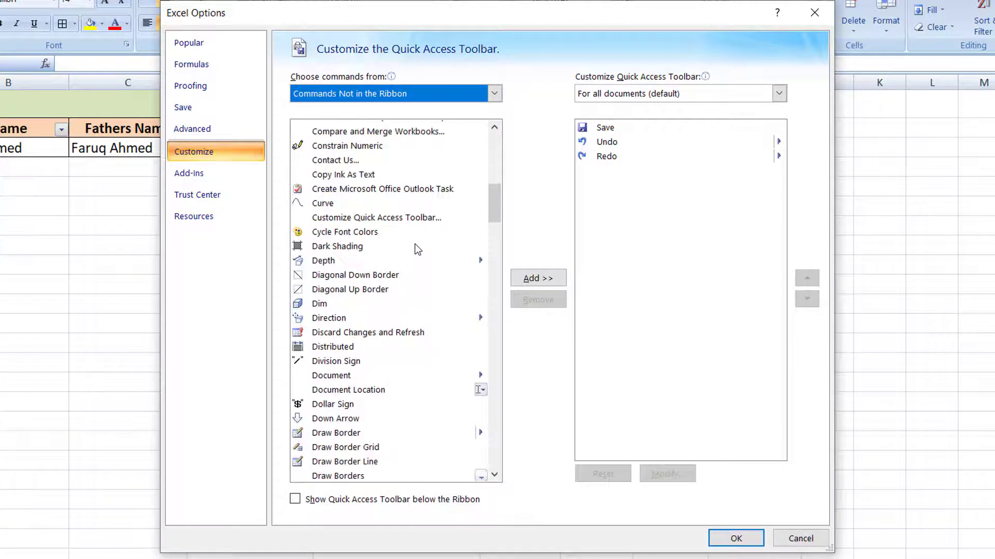
{"action": "scroll", "coordinate": [417, 249], "scroll_direction": "down", "scroll_amount": 5}
{"action": "scroll", "coordinate": [417, 250], "scroll_direction": "down", "scroll_amount": 5}
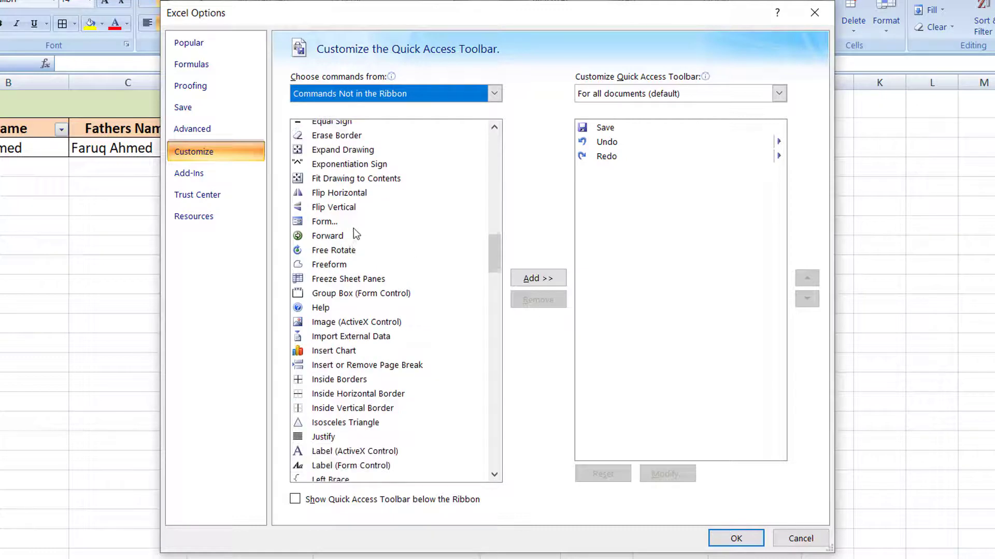
{"action": "left_click", "coordinate": [323, 223]}
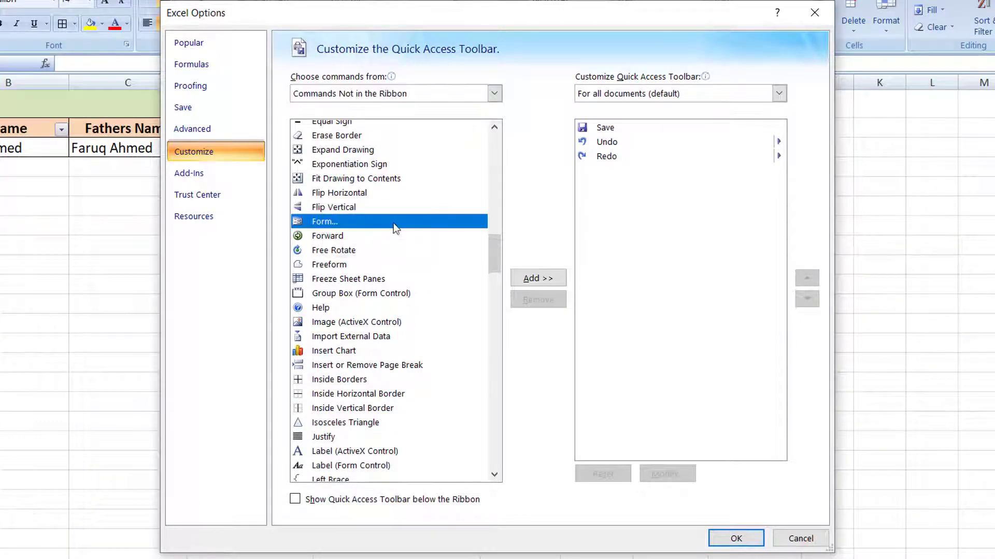
{"action": "left_click", "coordinate": [542, 281]}
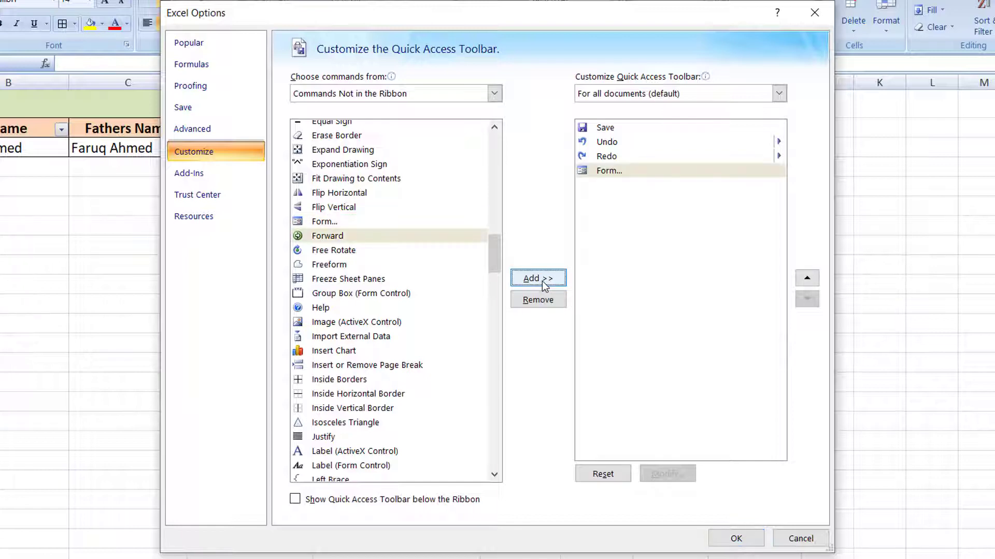
{"action": "left_click", "coordinate": [738, 538]}
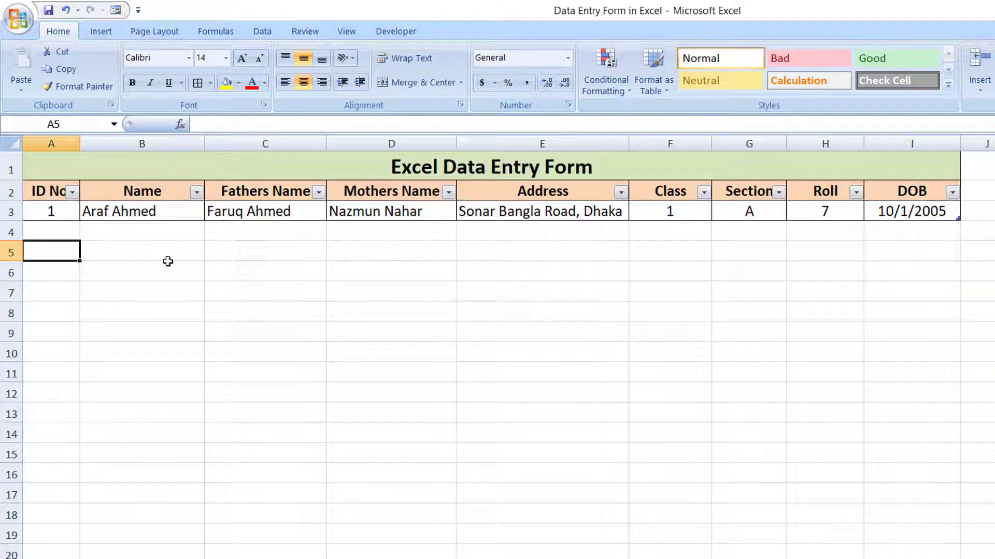
{"action": "left_click", "coordinate": [115, 9]}
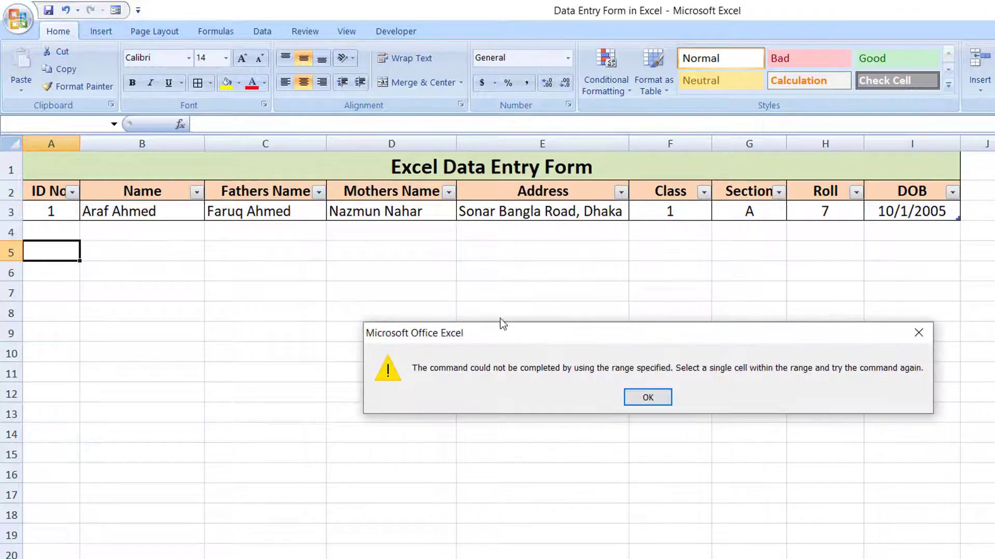
- Dismiss the single-cell warning and select the table range A2:I3
{"action": "left_click_drag", "start_coordinate": [500, 324], "coordinate": [278, 274]}
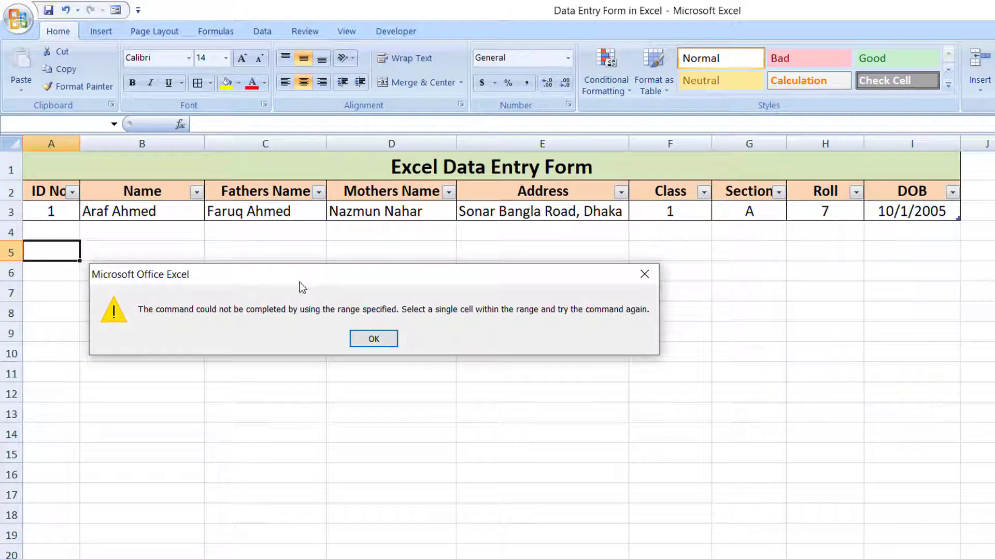
{"action": "left_click", "coordinate": [373, 338]}
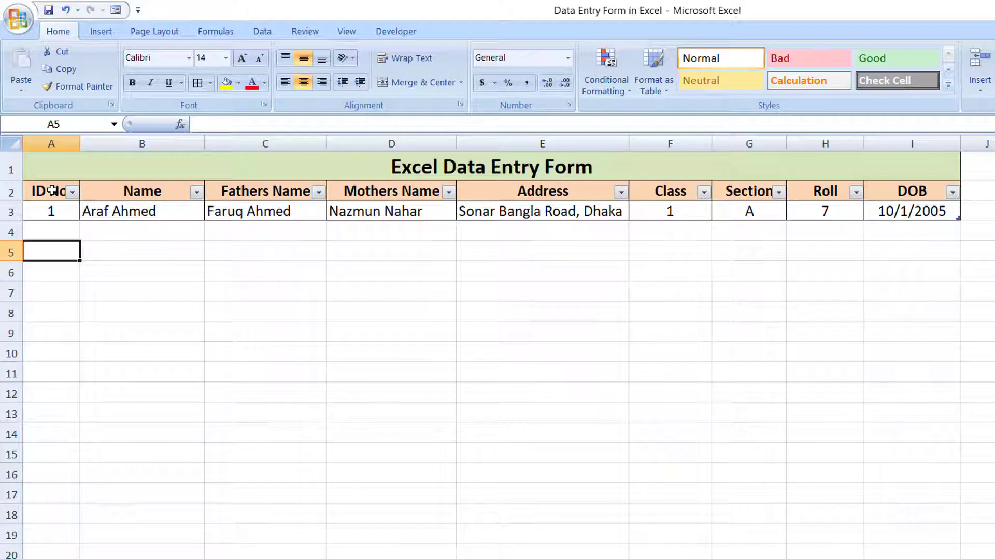
{"action": "left_click_drag", "start_coordinate": [52, 190], "coordinate": [910, 212]}
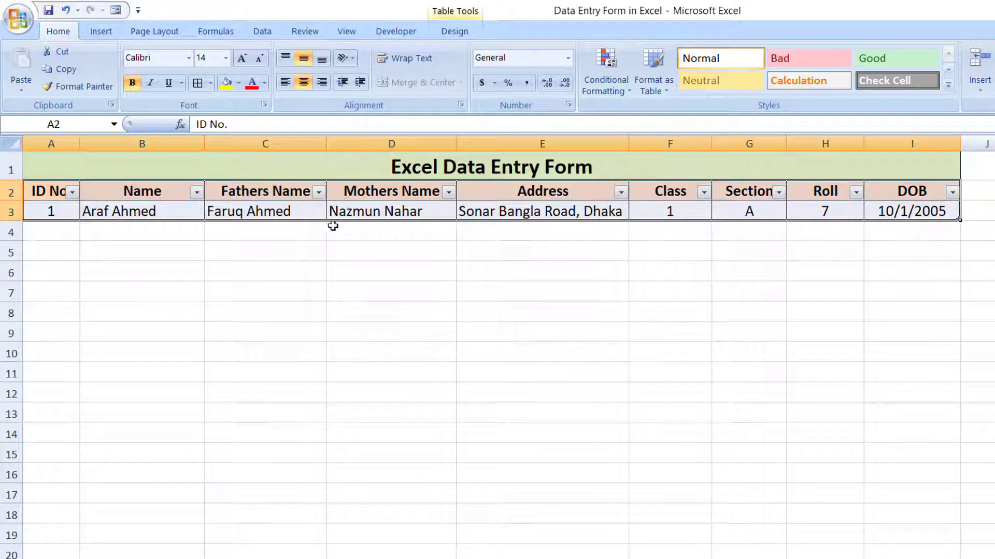
- Select cell C3 and open the data form showing record 1 of 1
{"action": "left_click", "coordinate": [261, 208]}
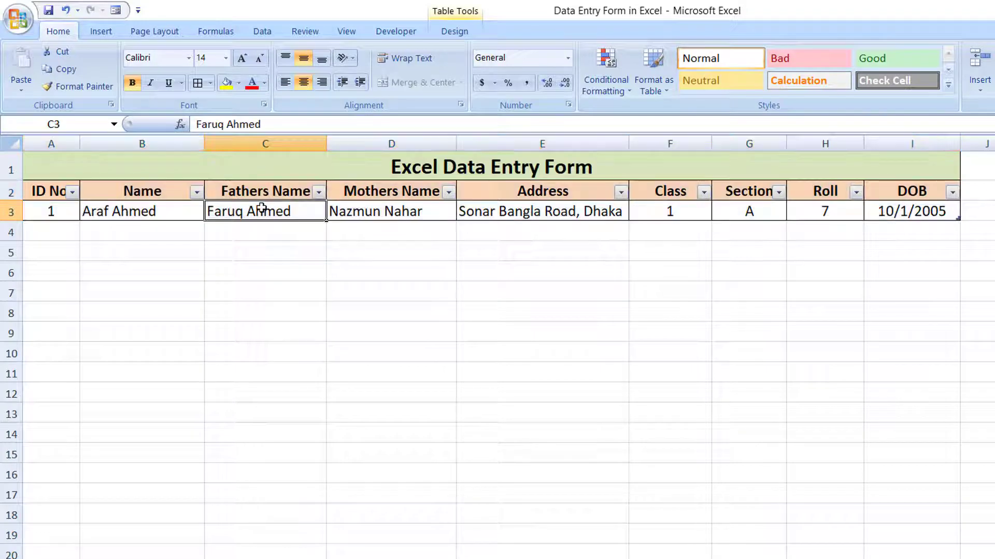
{"action": "left_click", "coordinate": [116, 10]}
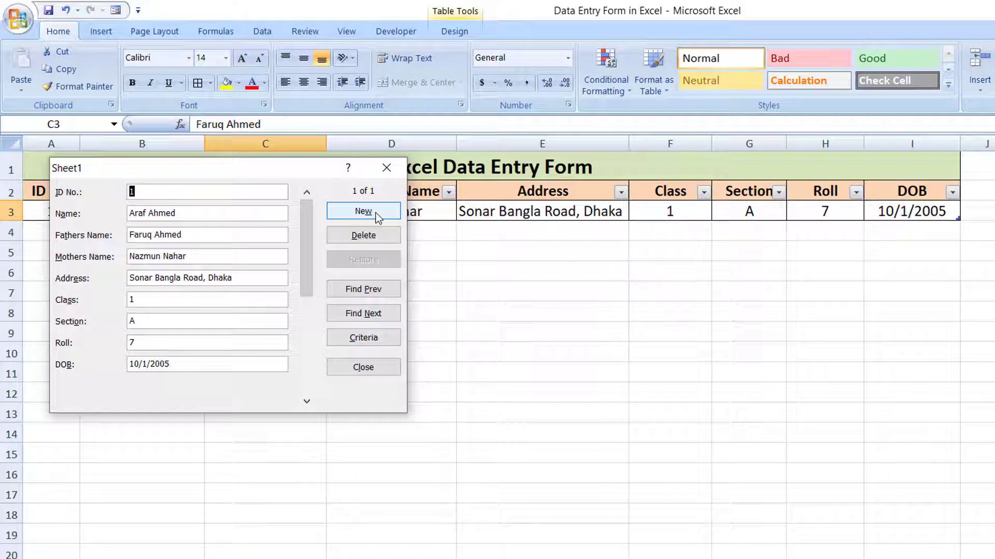
- Start a new form record with ID 2 and the student's and father's names
{"action": "left_click", "coordinate": [377, 214]}
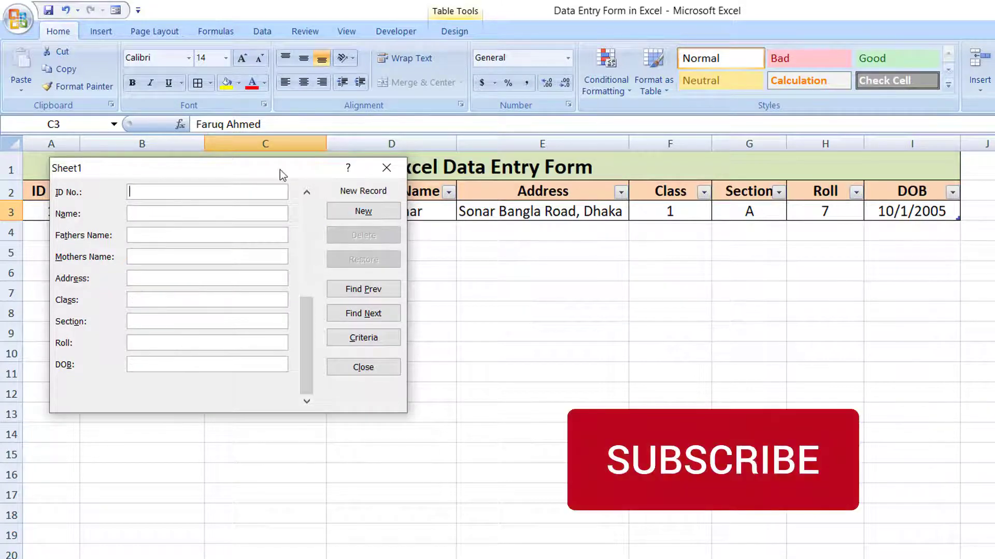
{"action": "left_click_drag", "start_coordinate": [280, 169], "coordinate": [315, 238]}
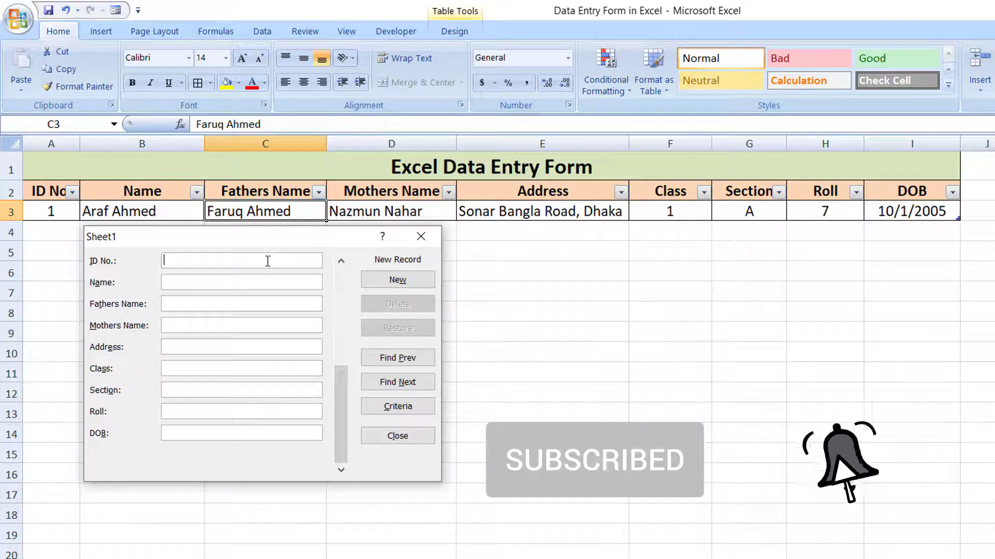
{"action": "type", "text": "2"}
{"action": "key", "text": "Tab"}
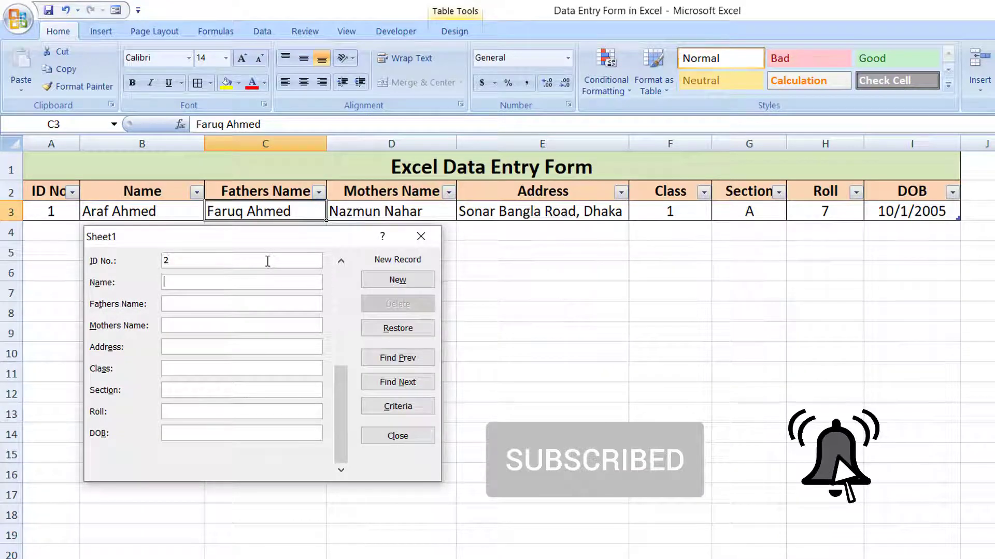
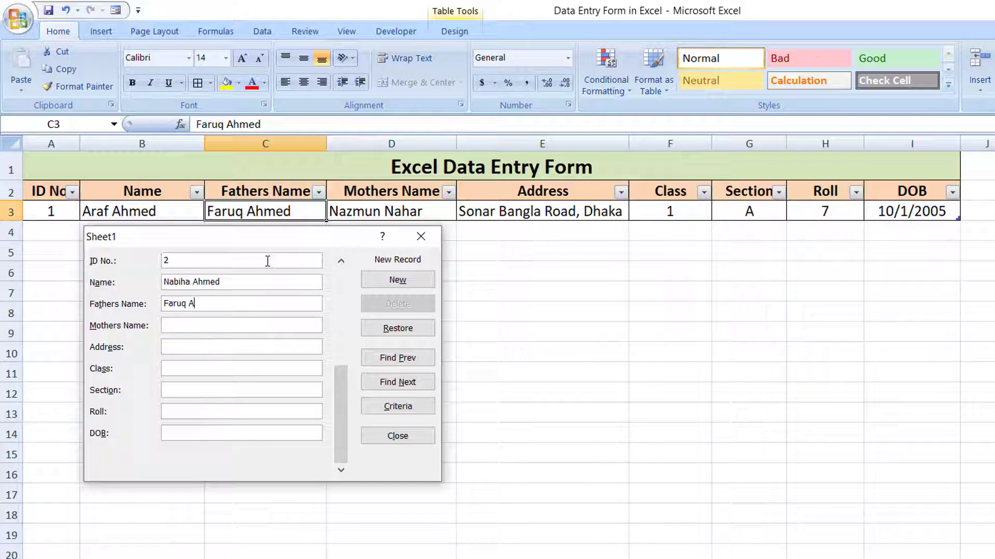
{"action": "key", "text": "Tab"}
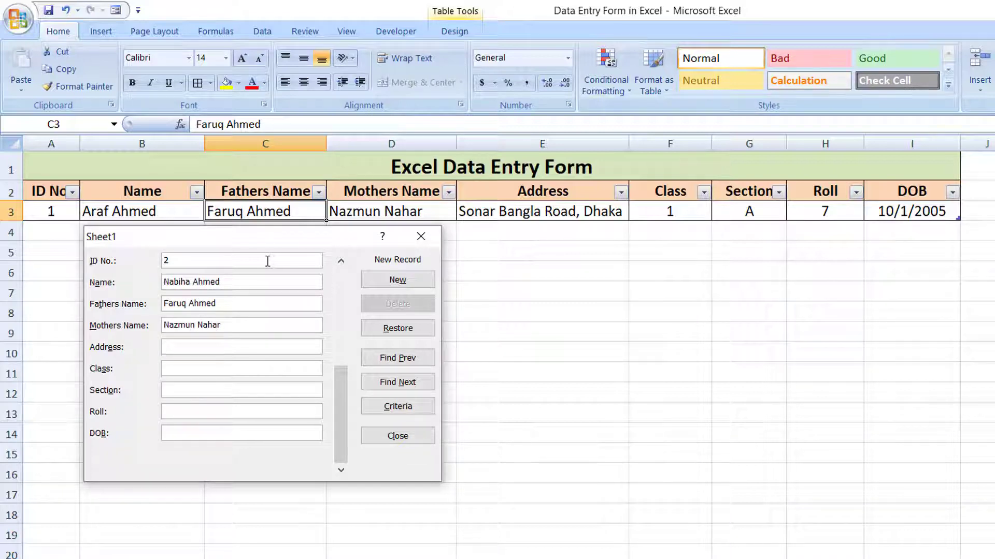
- Fill the mother's name, address and DOB 10/5/2005, then add it as row 4
{"action": "type", "text": "Sonar "}
{"action": "type", "text": "Bangla Rioadm"}
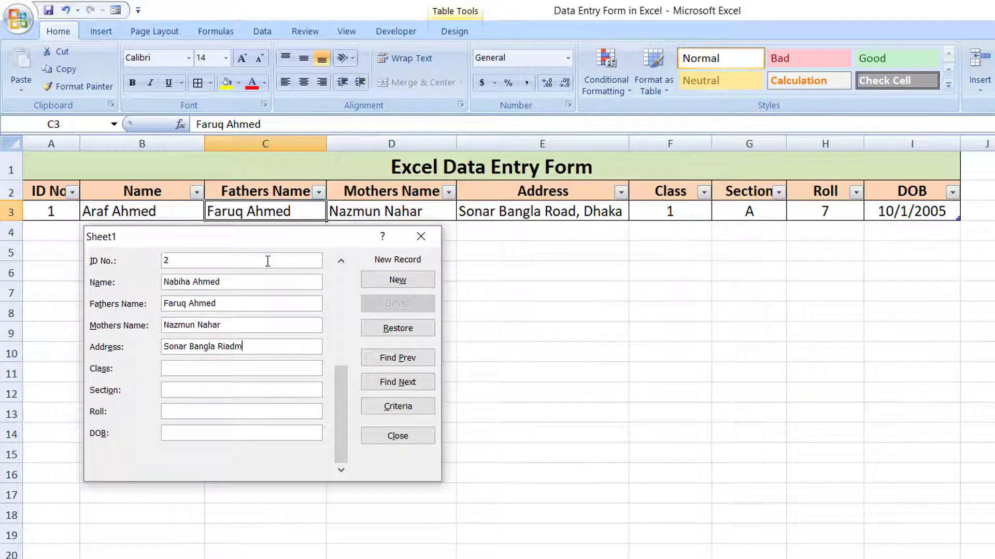
{"action": "key", "text": "BackSpace"}
{"action": "key", "text": "BackSpace"}
{"action": "key", "text": "BackSpace"}
{"action": "type", "text": "Dhaka"}
{"action": "type", "text": "0/5/"}
{"action": "type", "text": "2005"}
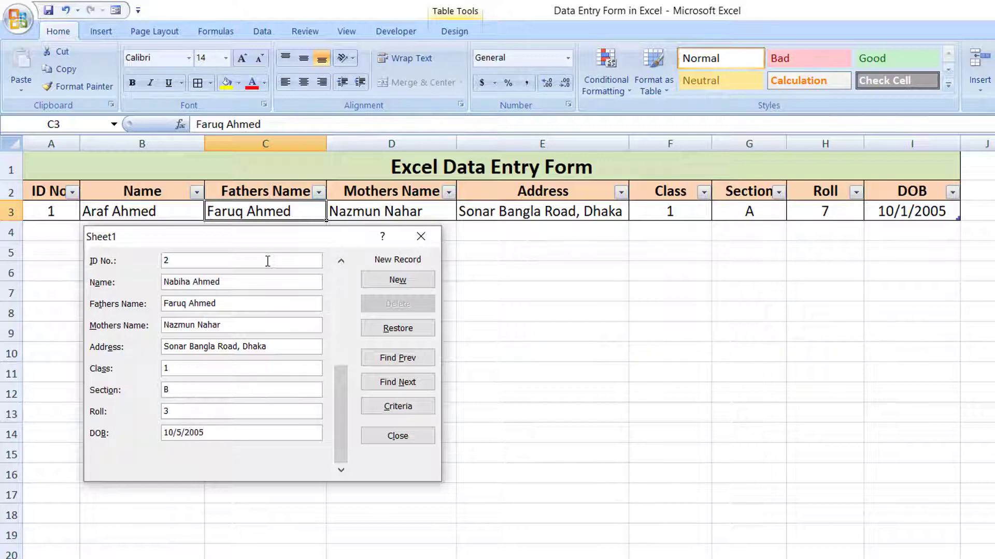
{"action": "key", "text": "Return"}
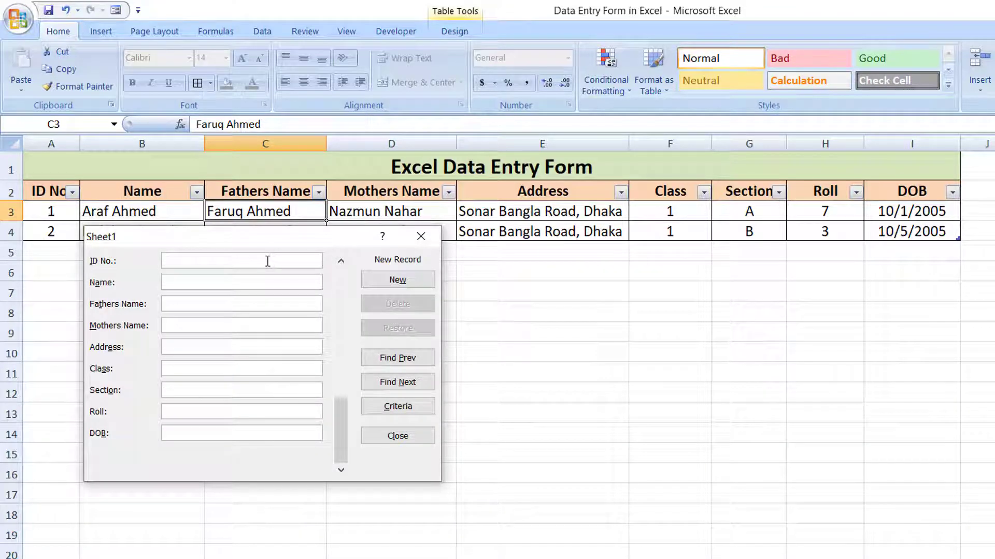
- Enter ID 3 and the student's and parents' names in a new form record
{"action": "left_click_drag", "start_coordinate": [284, 243], "coordinate": [257, 301]}
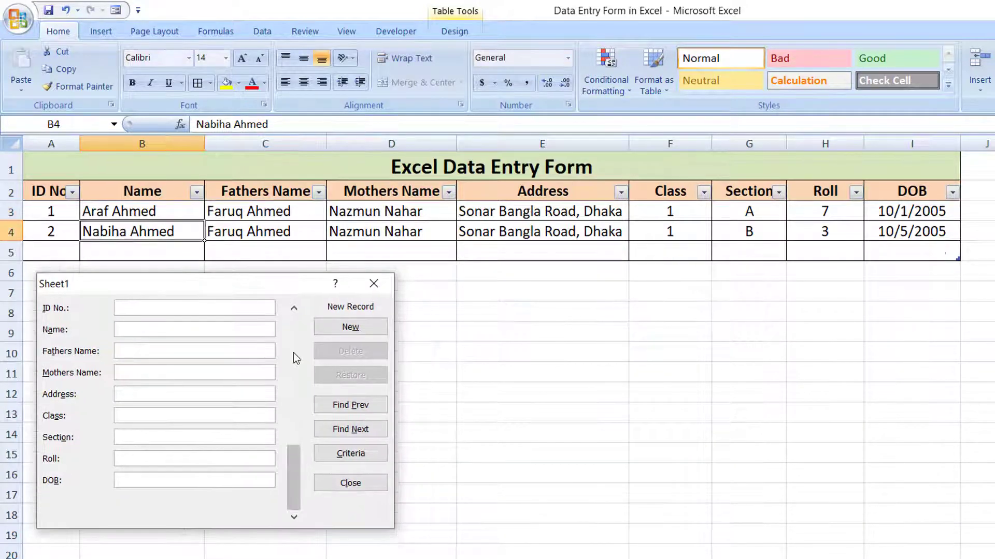
{"action": "type", "text": "3"}
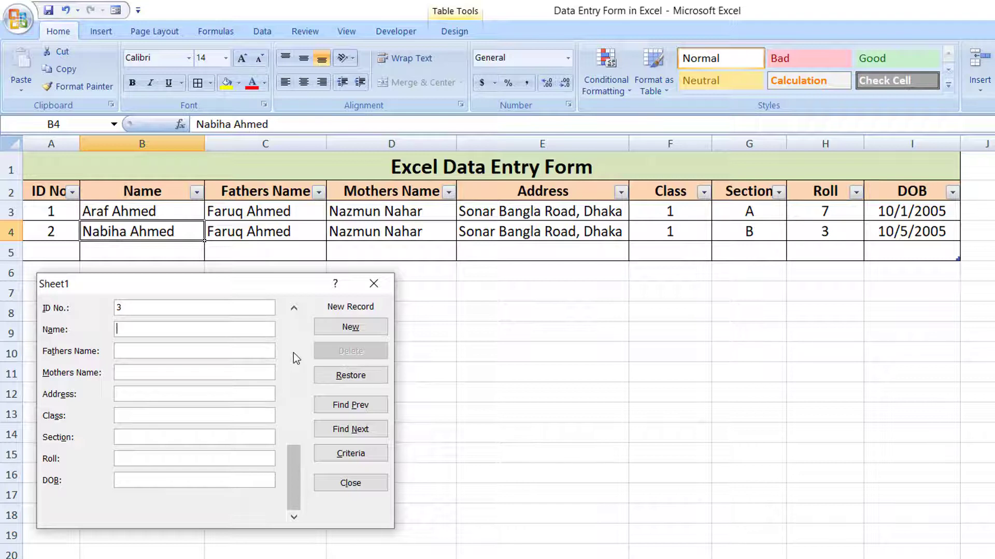
{"action": "key", "text": "Tab"}
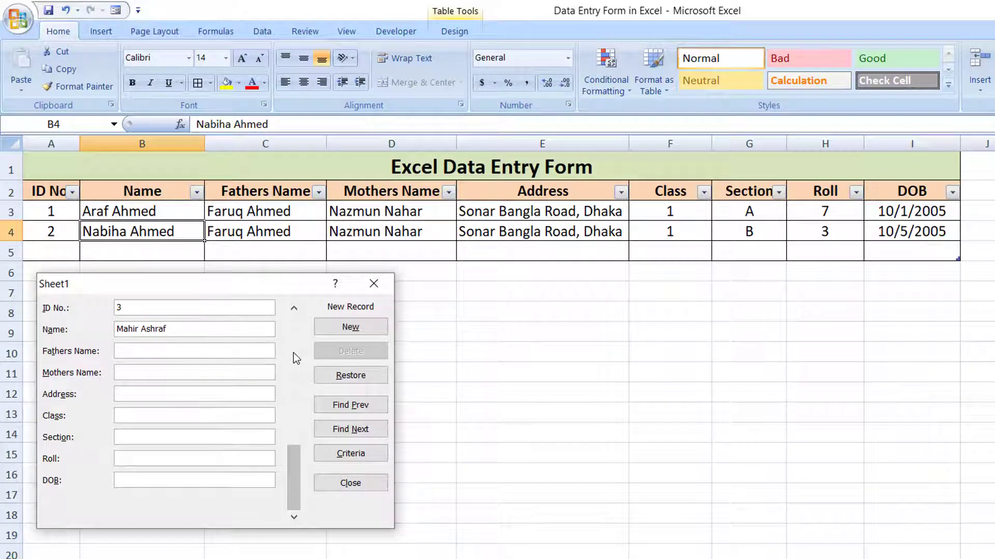
{"action": "key", "text": "Tab"}
{"action": "key", "text": "Tab"}
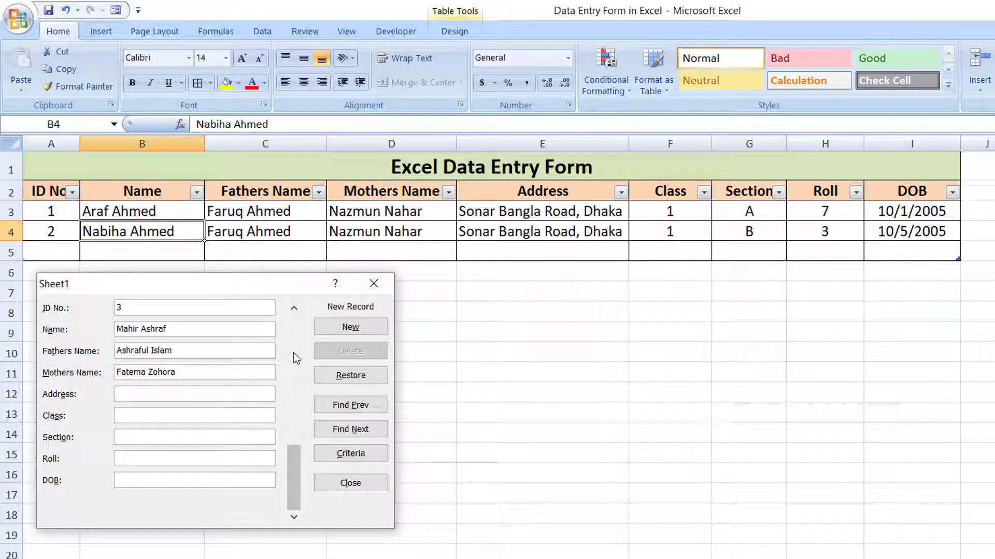
- Add the address and DOB 12/11/2005, save the record as row 5, and close the form
{"action": "type", "text": "Amar B"}
{"action": "type", "text": "angla Road, "}
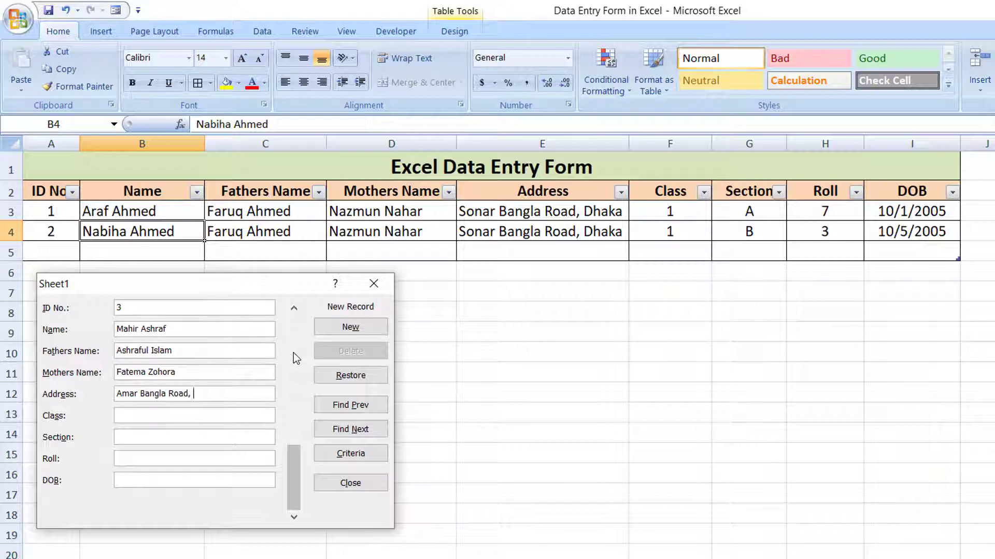
{"action": "type", "text": "Dhaka"}
{"action": "key", "text": "Tab"}
{"action": "type", "text": "12/11/2"}
{"action": "type", "text": "005"}
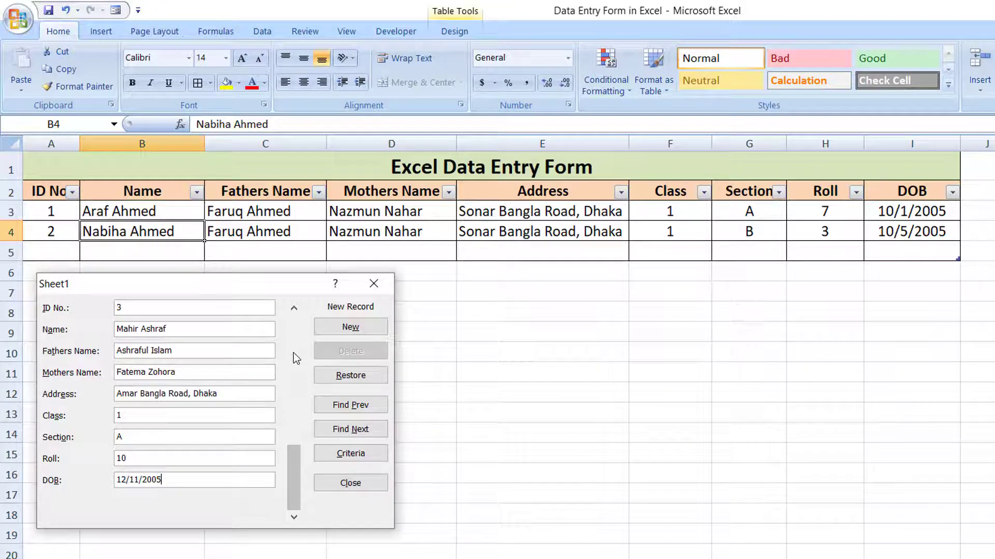
{"action": "key", "text": "Return"}
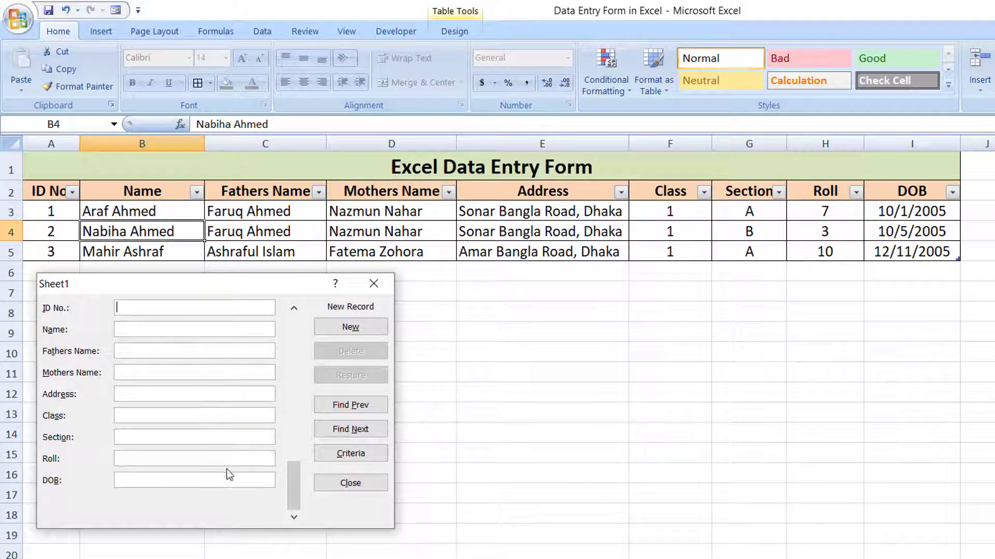
{"action": "left_click", "coordinate": [374, 283]}
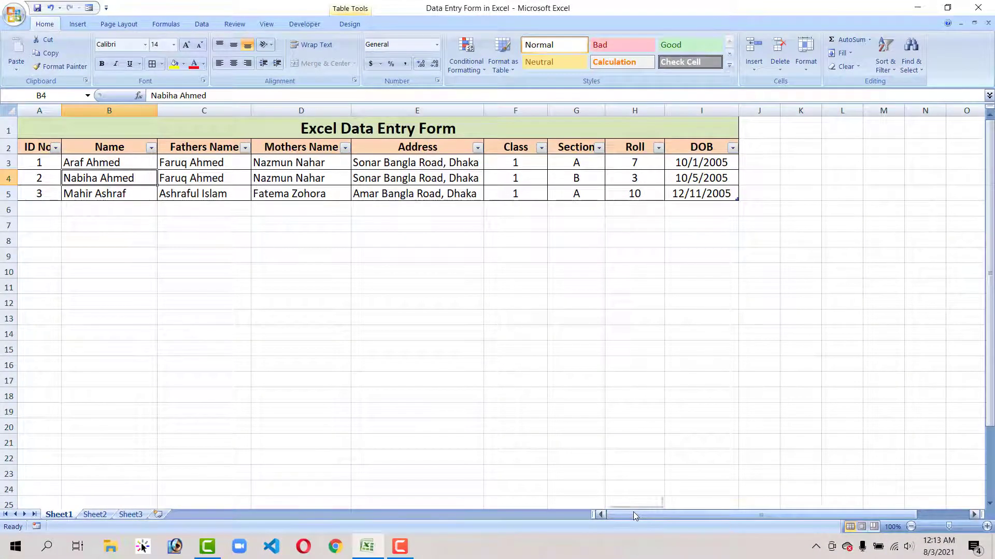
{"action": "left_click_drag", "start_coordinate": [633, 512], "coordinate": [672, 513]}
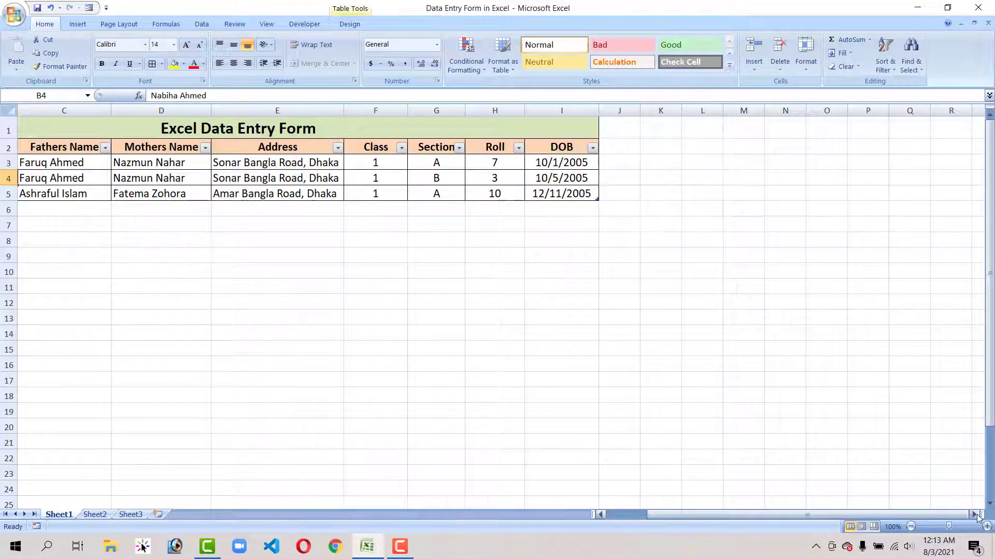
{"action": "mouse_move", "coordinate": [850, 513]}
{"action": "left_mouse_down"}
{"action": "mouse_move", "coordinate": [875, 513]}
{"action": "mouse_move", "coordinate": [622, 513]}
{"action": "left_mouse_up"}
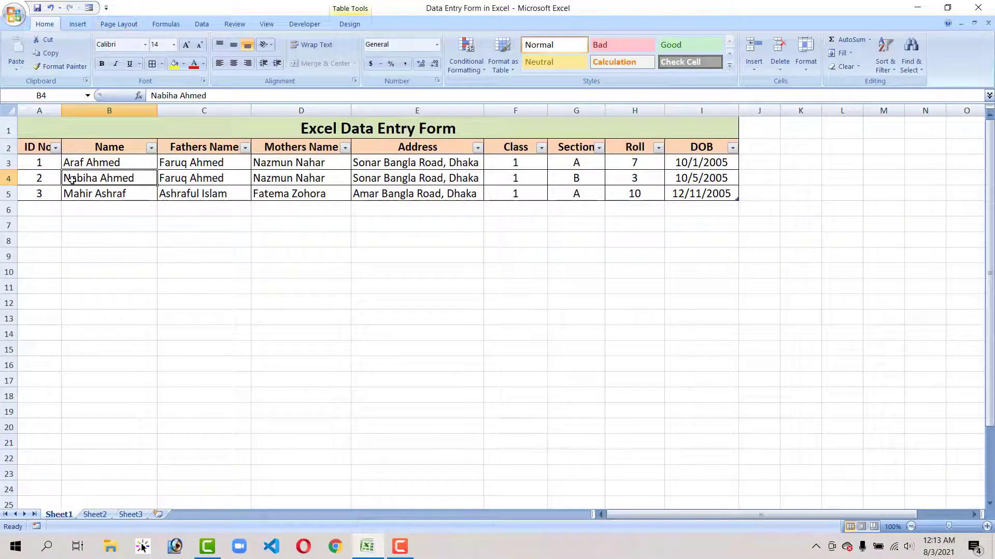
- Reopen the data form and page through the student records, finishing on record 3 of 3
{"action": "left_click", "coordinate": [89, 7]}
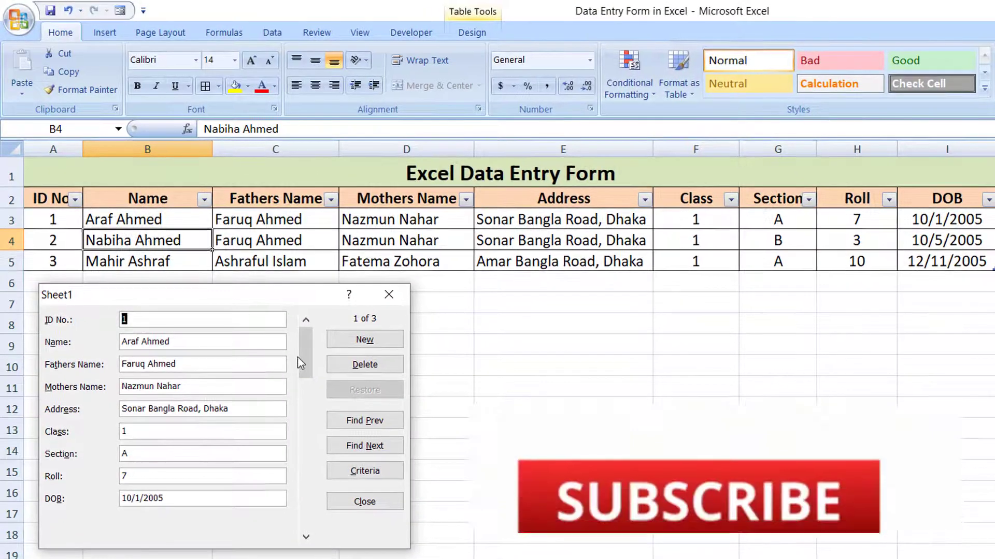
{"action": "left_click_drag", "start_coordinate": [230, 267], "coordinate": [231, 293]}
{"action": "left_click_drag", "start_coordinate": [305, 389], "coordinate": [306, 396]}
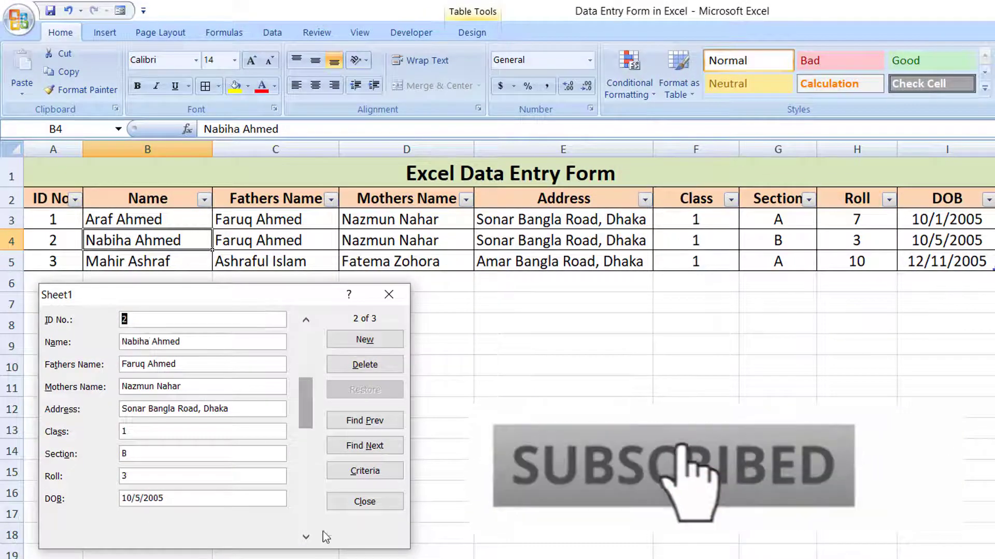
{"action": "left_click", "coordinate": [306, 537]}
{"action": "left_click", "coordinate": [306, 536]}
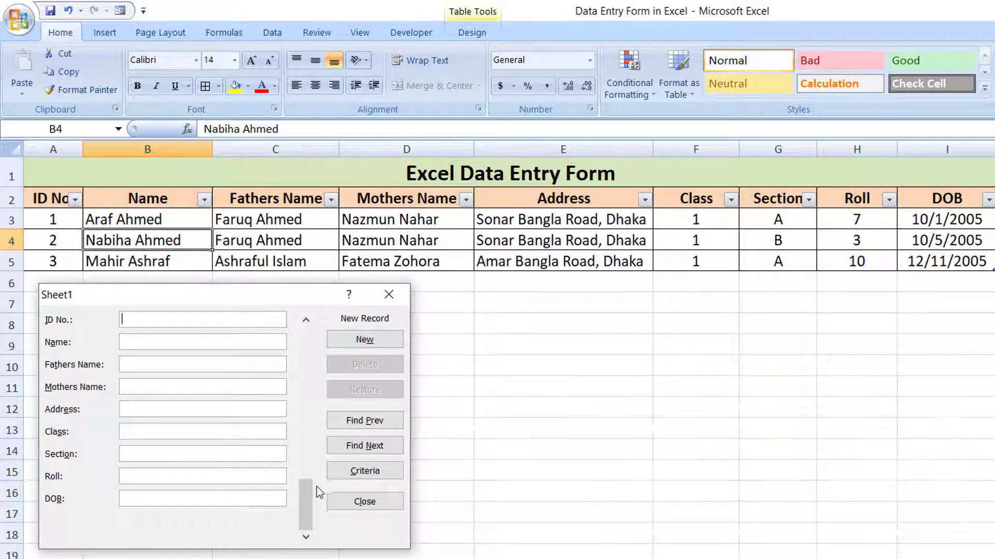
{"action": "left_click_drag", "start_coordinate": [306, 503], "coordinate": [294, 334]}
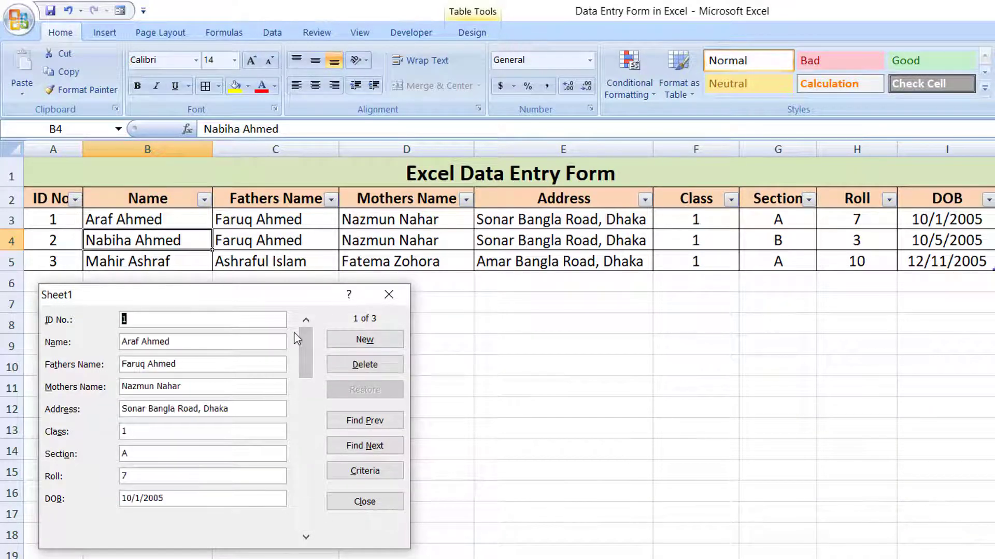
{"action": "left_click", "coordinate": [307, 537]}
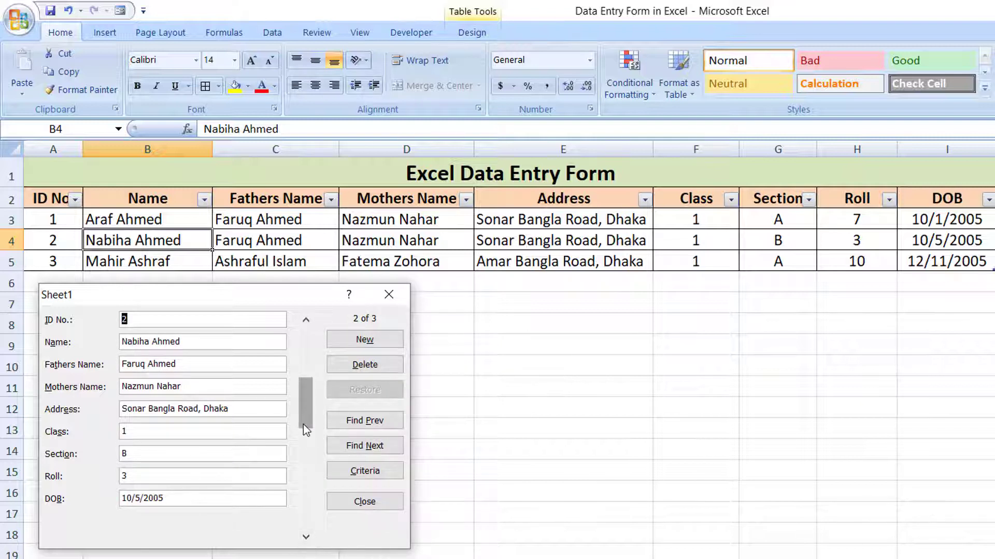
{"action": "left_click_drag", "start_coordinate": [303, 424], "coordinate": [306, 383]}
{"action": "left_click", "coordinate": [303, 541]}
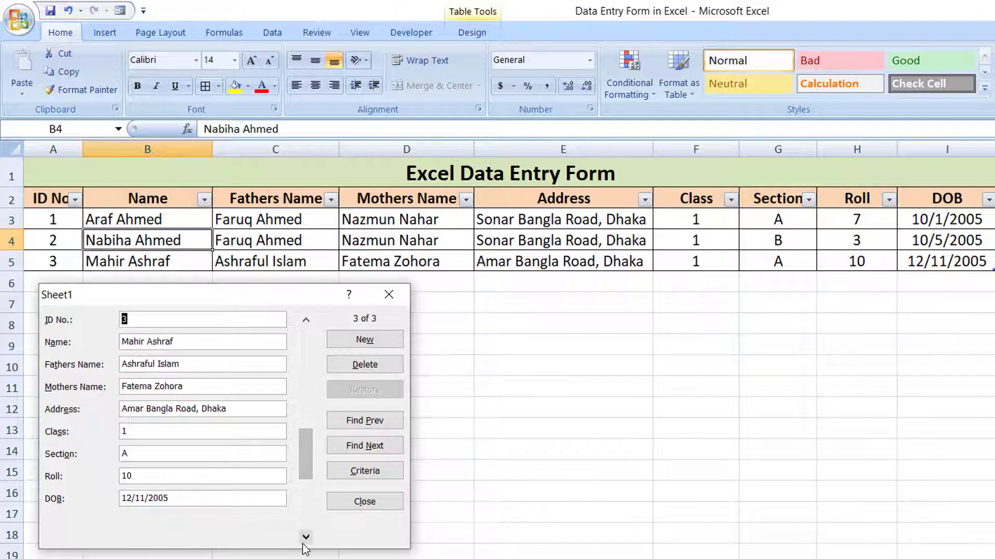
{"action": "left_click", "coordinate": [303, 541]}
{"action": "left_click", "coordinate": [303, 320]}
- Replace the third student's surname in the Name field and save the edit to the table
{"action": "left_click", "coordinate": [181, 345]}
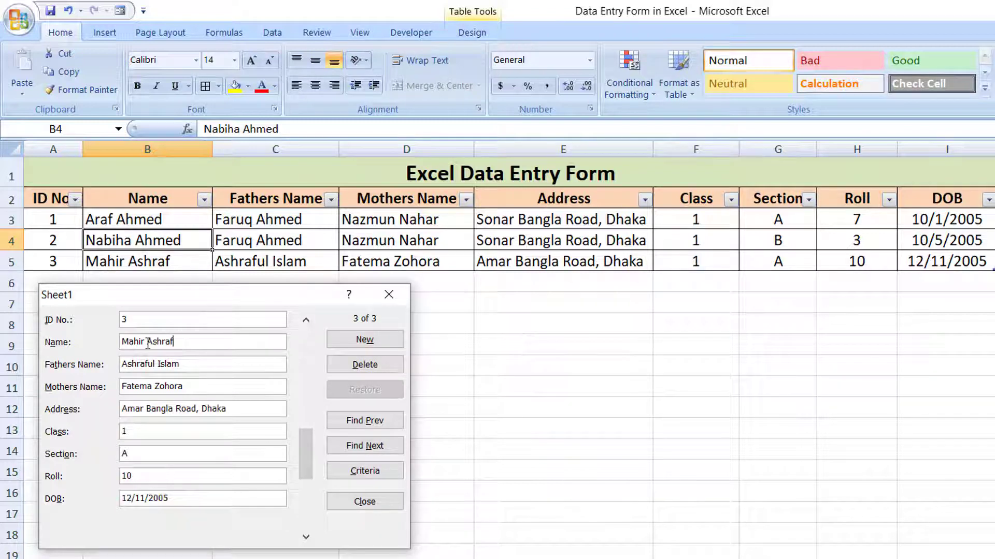
{"action": "left_click_drag", "start_coordinate": [147, 343], "coordinate": [182, 343]}
{"action": "left_click", "coordinate": [179, 343]}
{"action": "left_click_drag", "start_coordinate": [122, 342], "coordinate": [195, 343]}
{"action": "left_click", "coordinate": [195, 344]}
{"action": "key", "text": "BackSpace"}
{"action": "key", "text": "BackSpace"}
{"action": "key", "text": "BackSpace"}
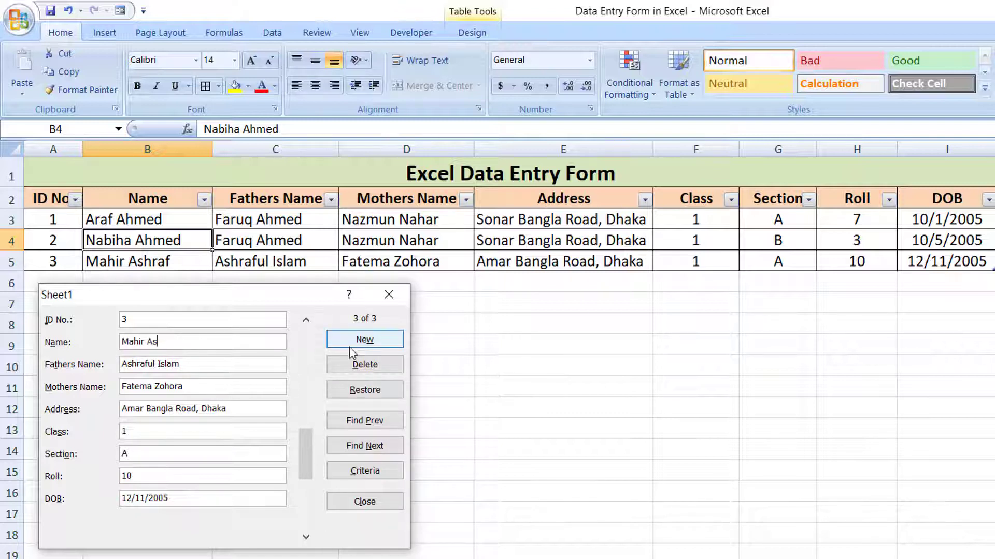
{"action": "key", "text": "BackSpace"}
{"action": "key", "text": "BackSpace"}
{"action": "type", "text": "hmed"}
{"action": "left_click", "coordinate": [349, 345]}
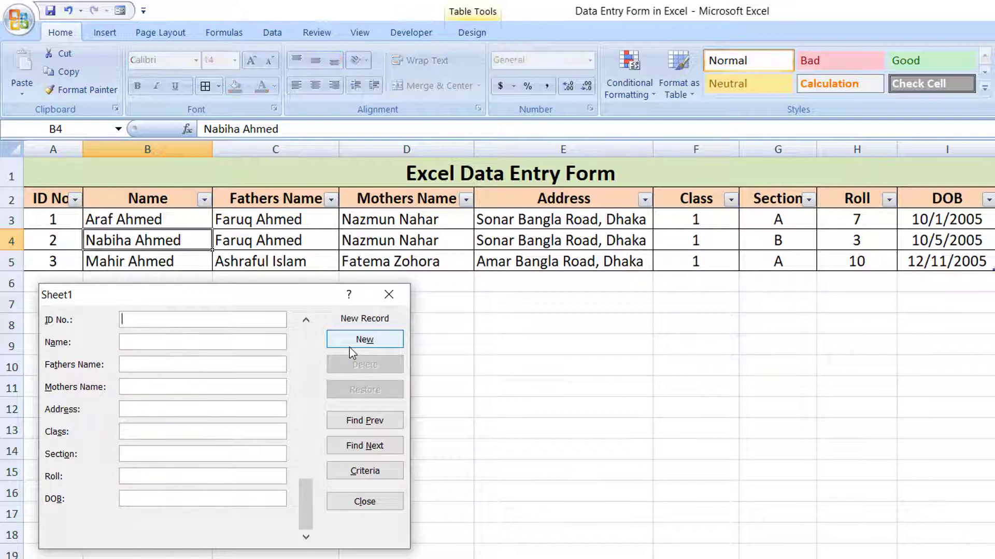
- Reposition the form and scroll back to record 1, the ID 1 student with Roll 7
{"action": "left_click_drag", "start_coordinate": [132, 295], "coordinate": [131, 323]}
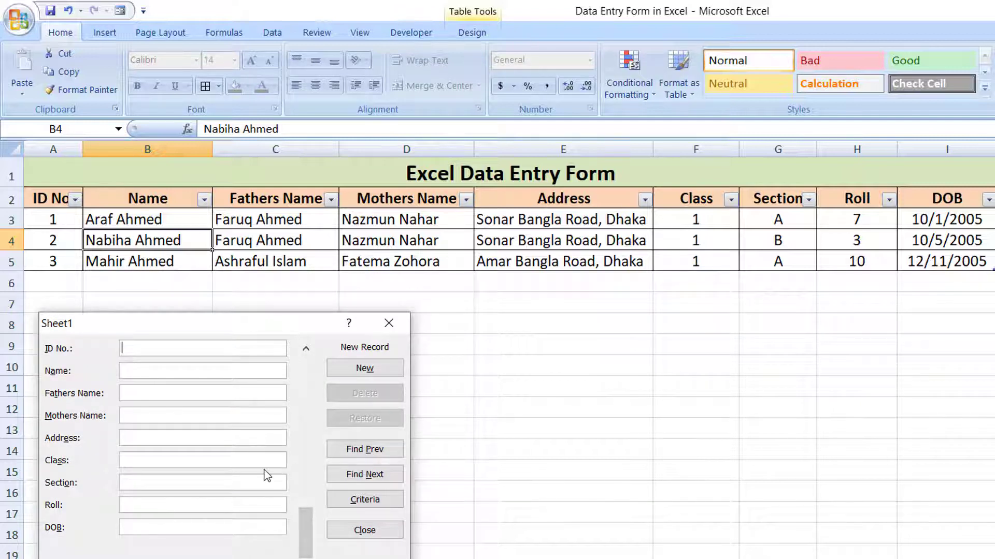
{"action": "left_click_drag", "start_coordinate": [309, 529], "coordinate": [318, 389]}
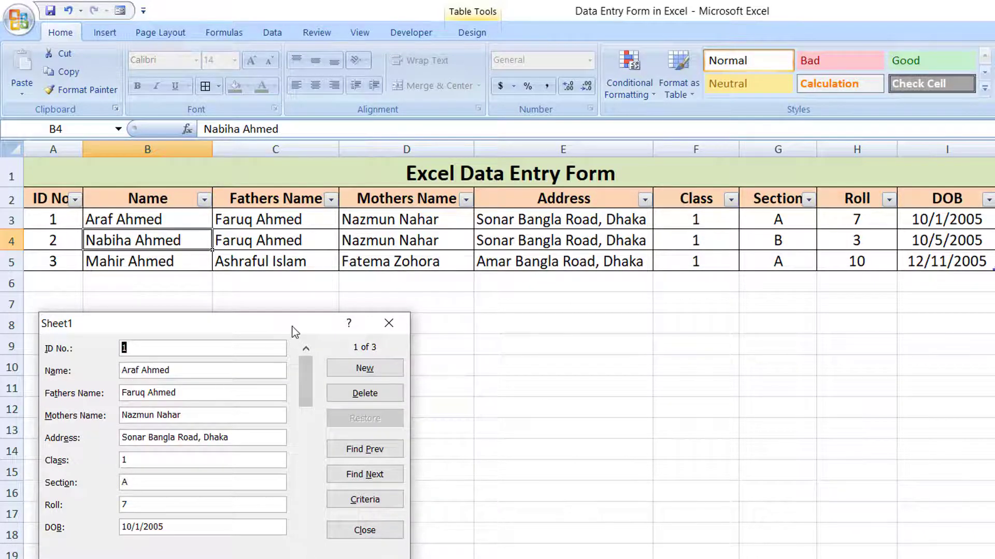
{"action": "left_click_drag", "start_coordinate": [293, 330], "coordinate": [293, 318]}
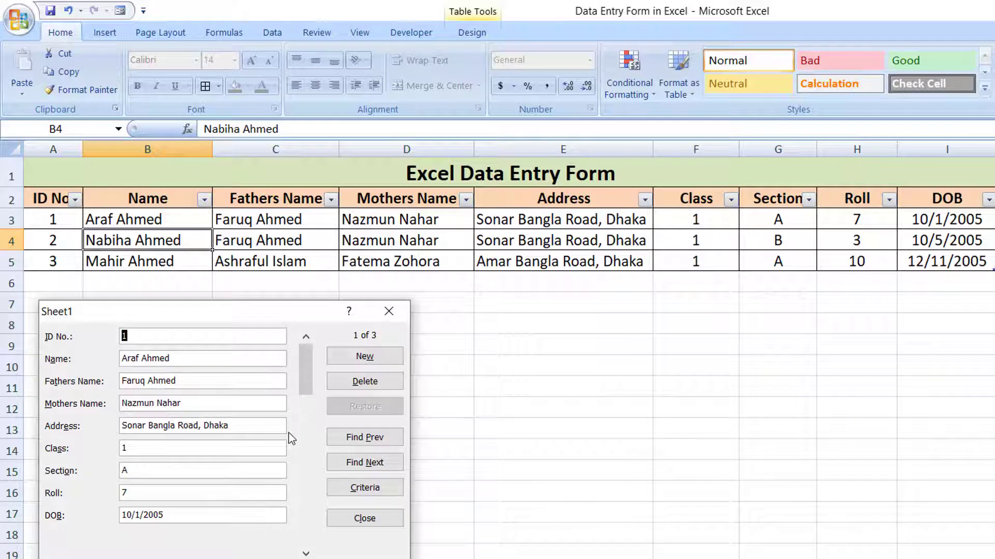
- Switch the data form to Criteria mode and start a Name search criterion
{"action": "left_click", "coordinate": [367, 493]}
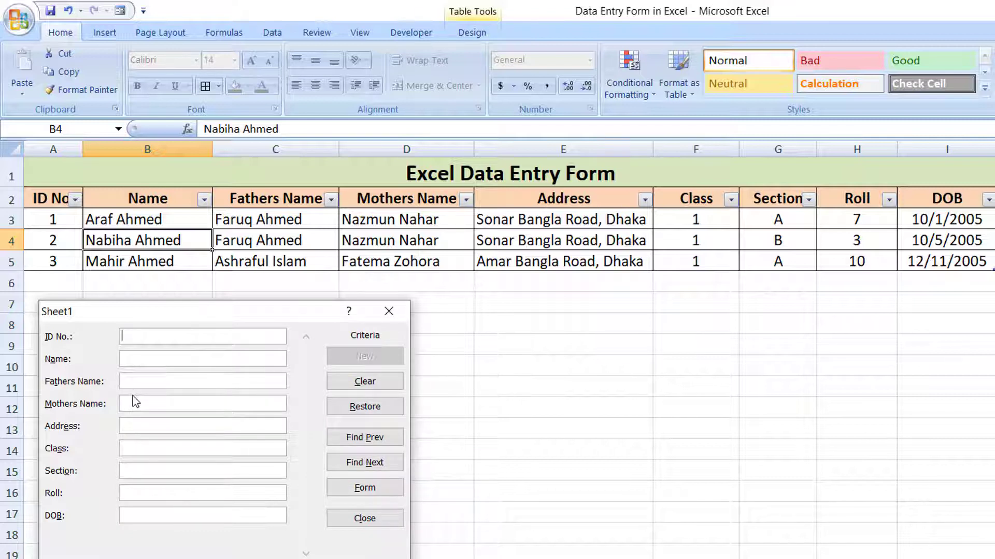
{"action": "left_click", "coordinate": [133, 359]}
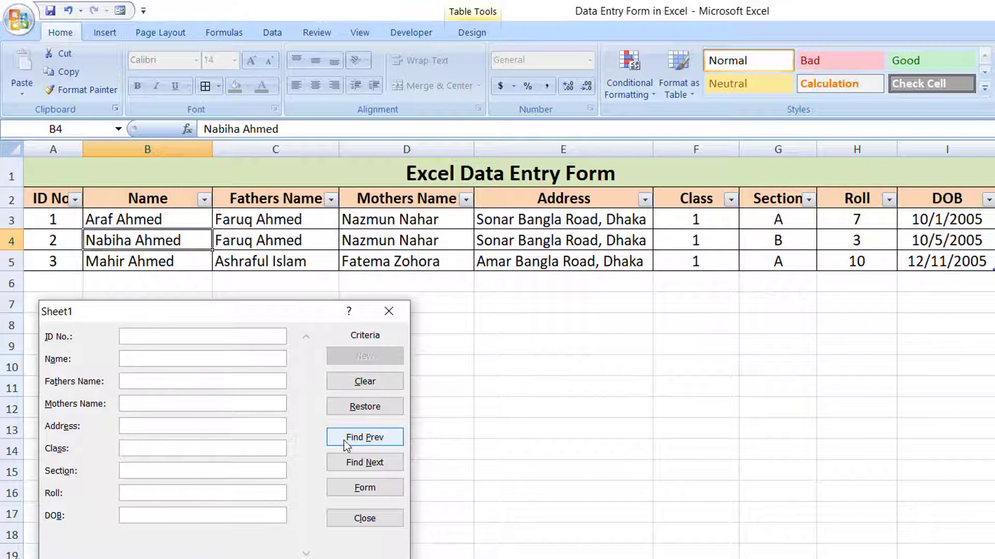
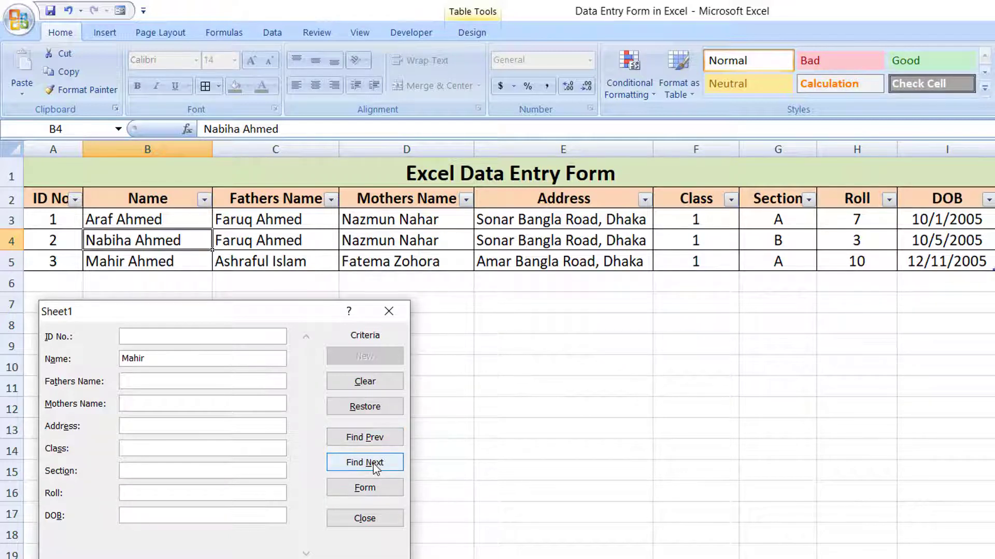
- Run the name search with Find Next to display the matching student's record, 3 of 3
{"action": "left_click", "coordinate": [375, 466]}
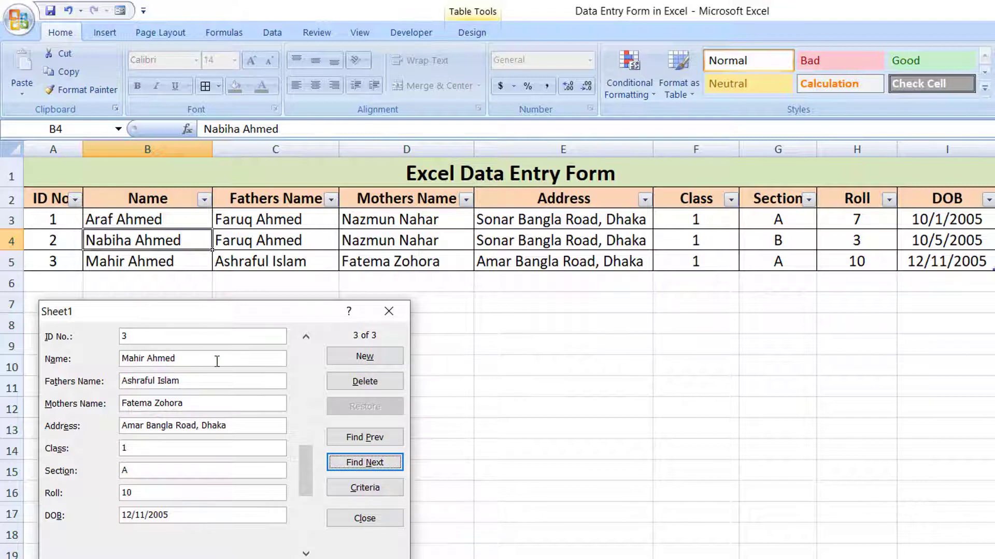
{"action": "left_click_drag", "start_coordinate": [189, 355], "coordinate": [121, 358]}
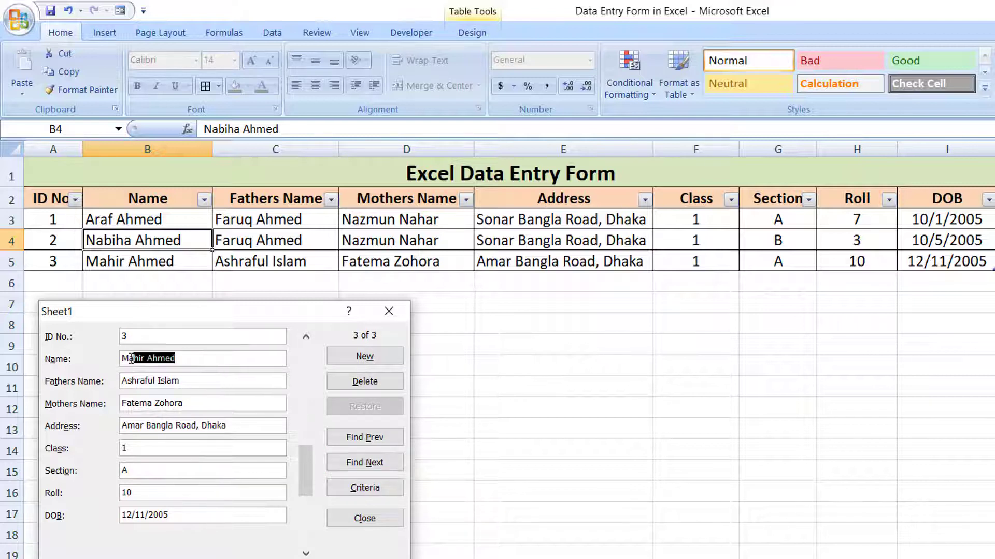
{"action": "left_click", "coordinate": [196, 361]}
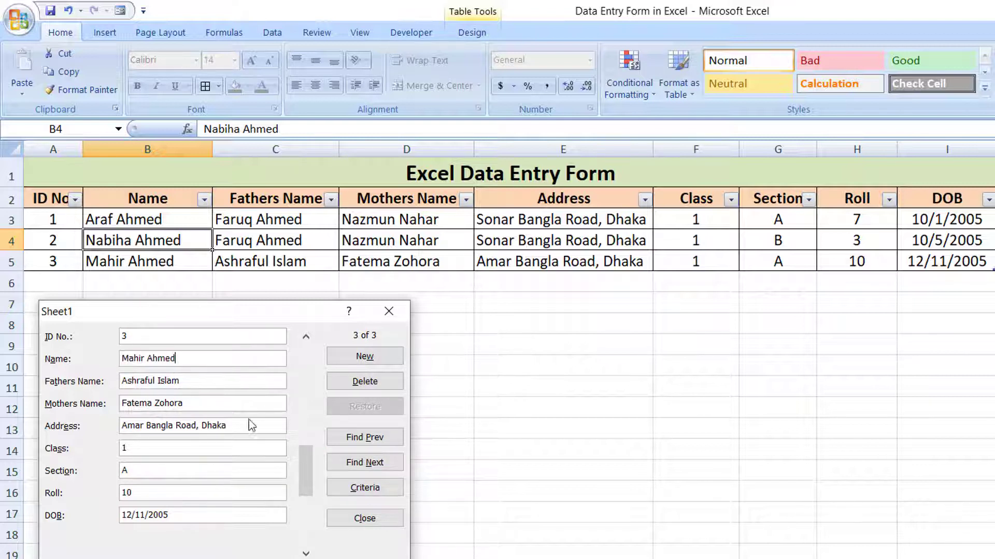